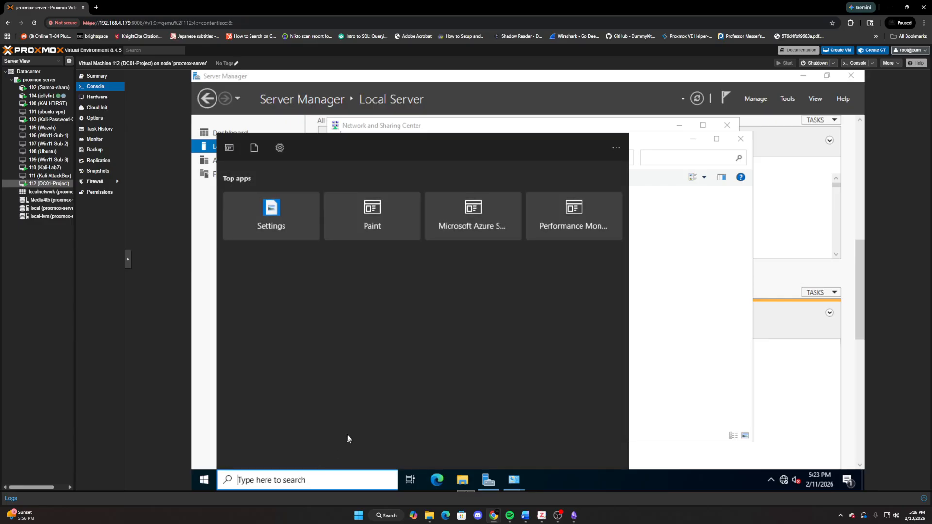
- Update the Ethernet Controller's driver in Device Manager from the virtio-win-0.1.285 CD drive (D:), including subfolders
{"action": "type", "text": "device"}
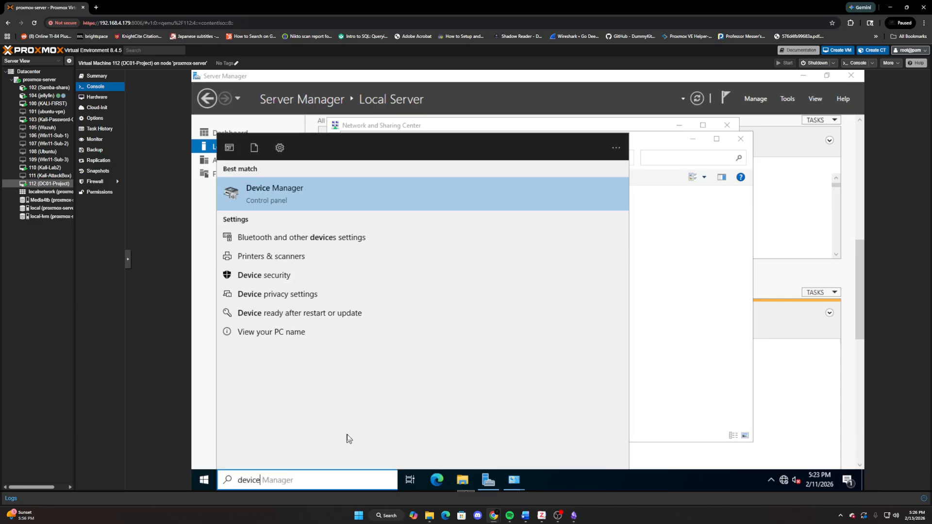
{"action": "left_click", "coordinate": [298, 193]}
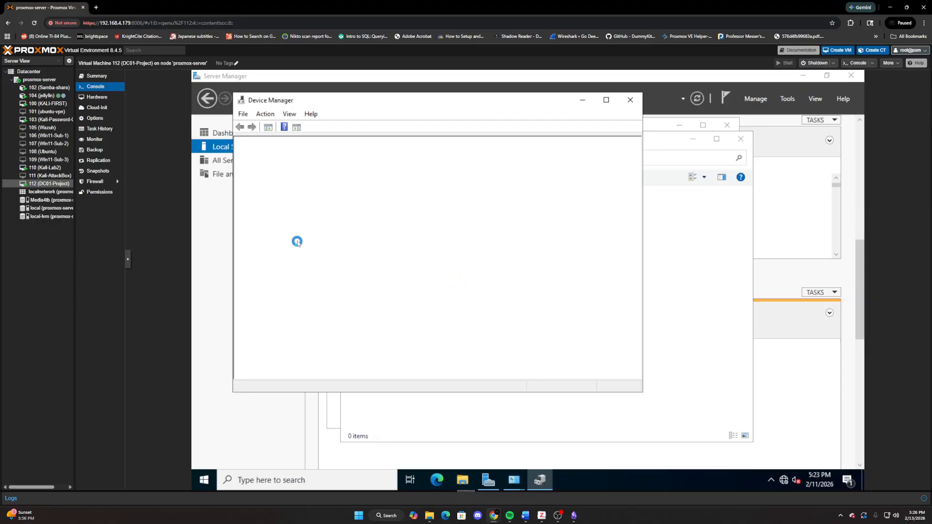
{"action": "right_click", "coordinate": [290, 249]}
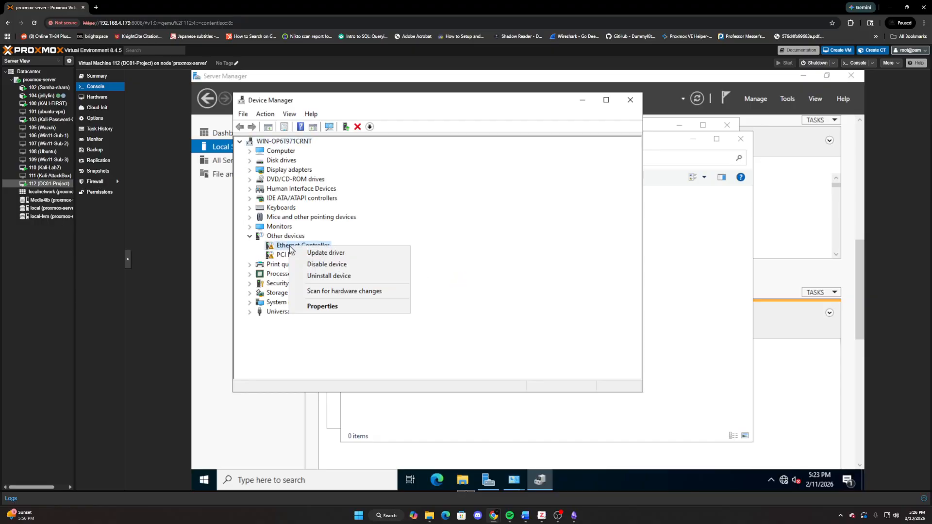
{"action": "left_click", "coordinate": [324, 254]}
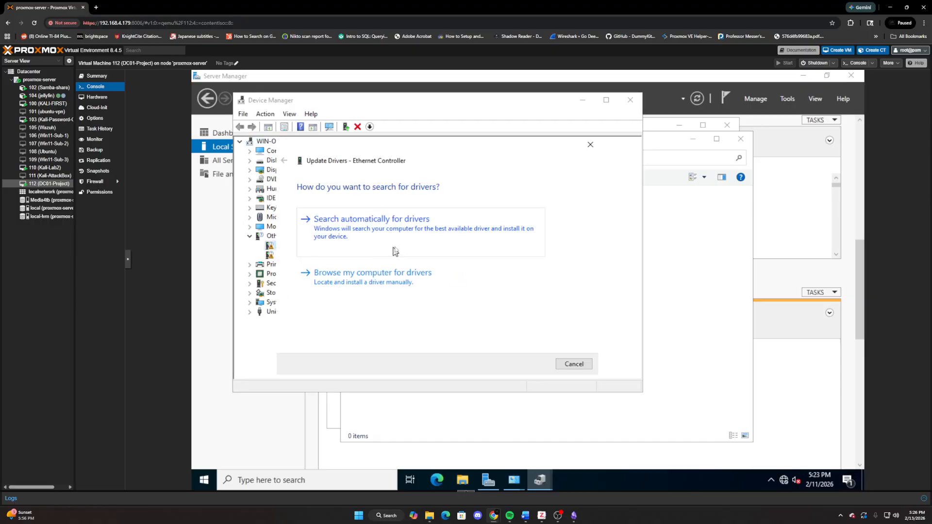
{"action": "left_click", "coordinate": [377, 273]}
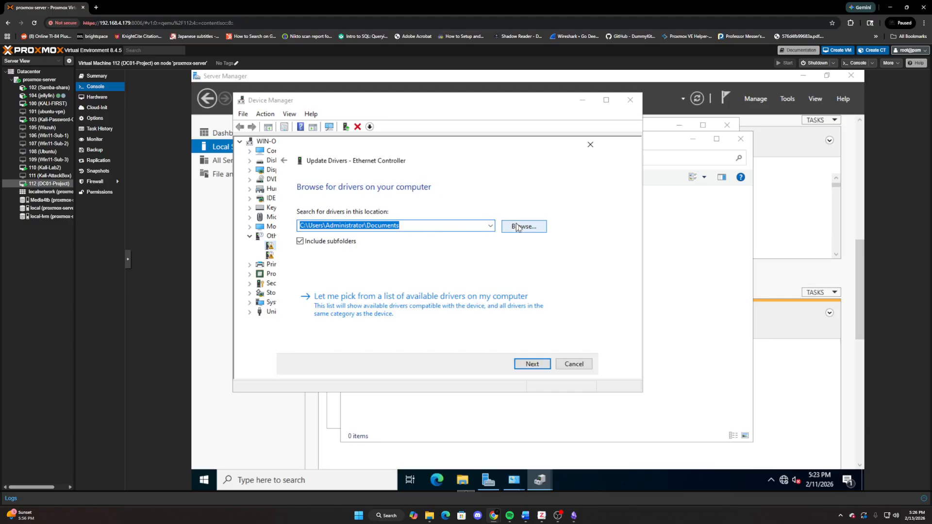
{"action": "left_click", "coordinate": [526, 229]}
{"action": "scroll", "coordinate": [515, 271], "scroll_direction": "down", "scroll_amount": 2}
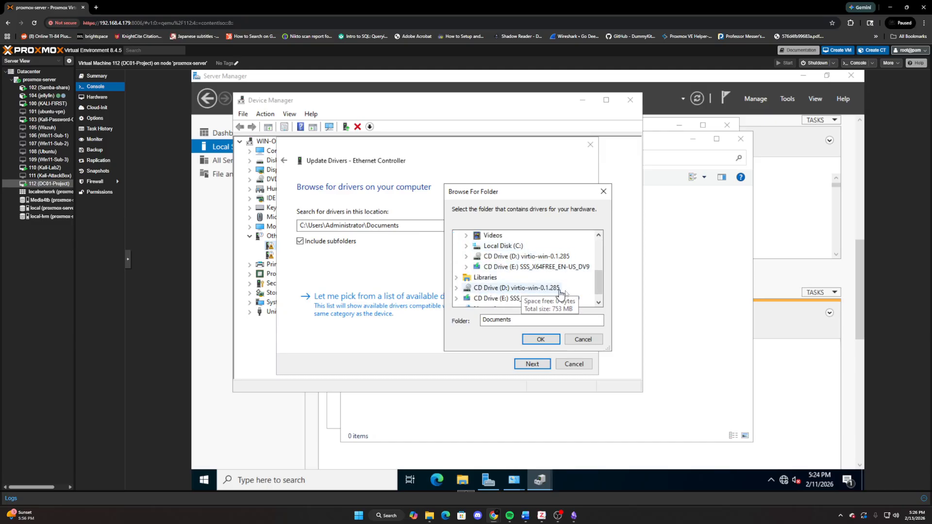
{"action": "double_click", "coordinate": [523, 290]}
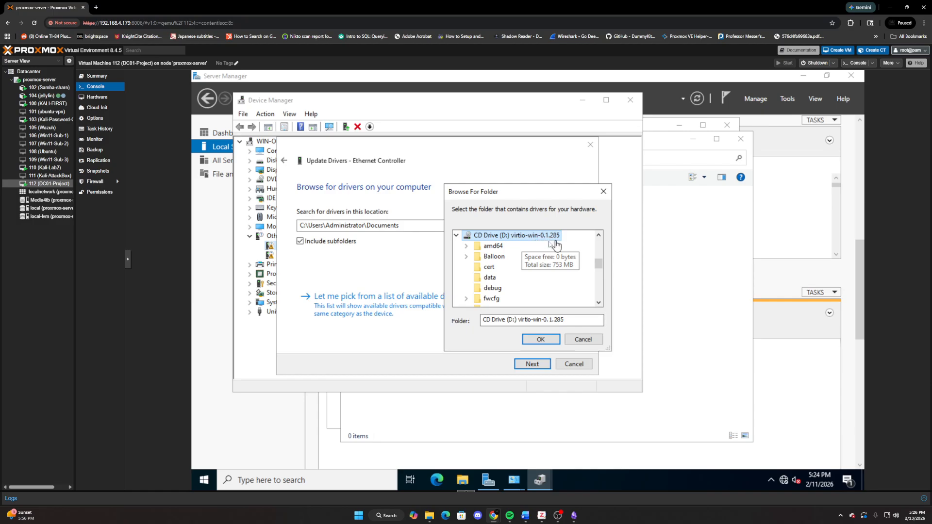
{"action": "left_click", "coordinate": [541, 339]}
{"action": "left_click", "coordinate": [532, 364]}
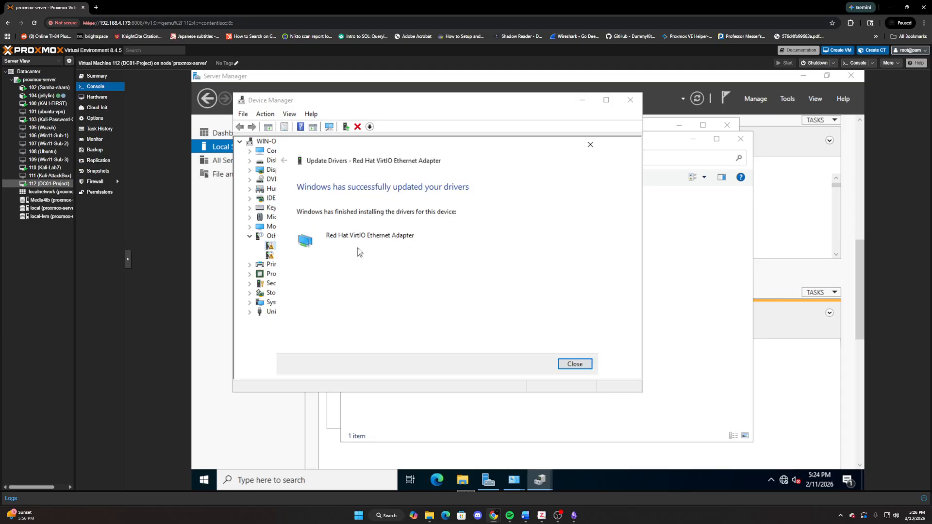
{"action": "left_click", "coordinate": [577, 364]}
- Update the driver of the unrecognized PCI Device by searching the computer location D:\ with subfolders included
{"action": "left_click", "coordinate": [294, 265]}
{"action": "right_click", "coordinate": [301, 264]}
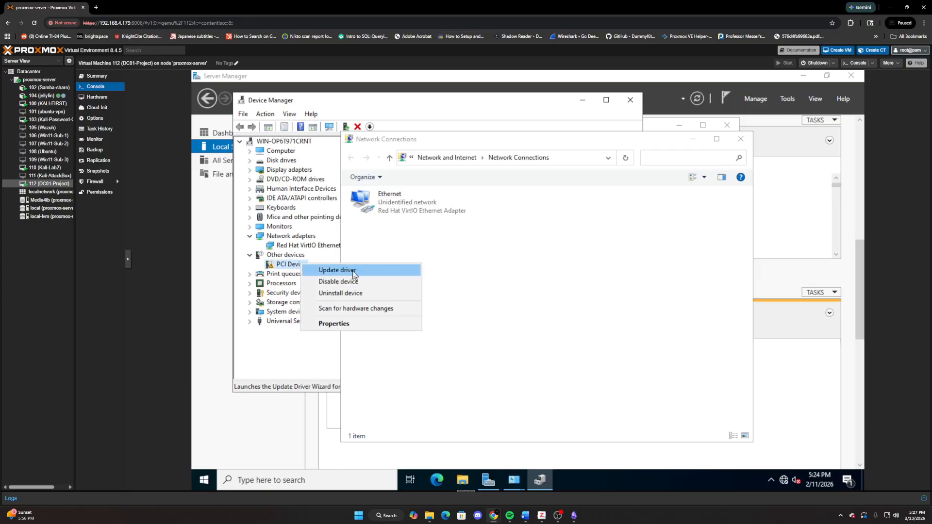
{"action": "left_click", "coordinate": [349, 270]}
{"action": "left_click", "coordinate": [353, 274]}
{"action": "left_click", "coordinate": [514, 226]}
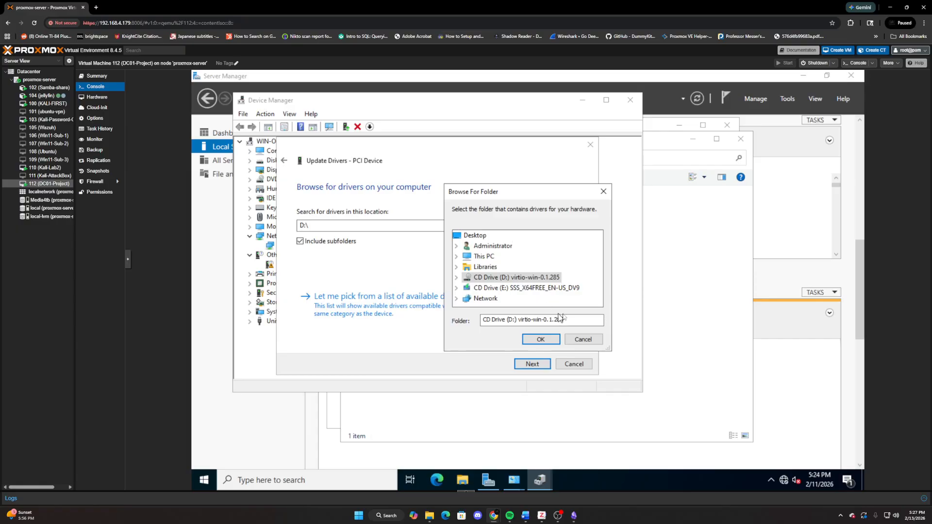
{"action": "left_click", "coordinate": [603, 191]}
{"action": "left_click", "coordinate": [534, 365]}
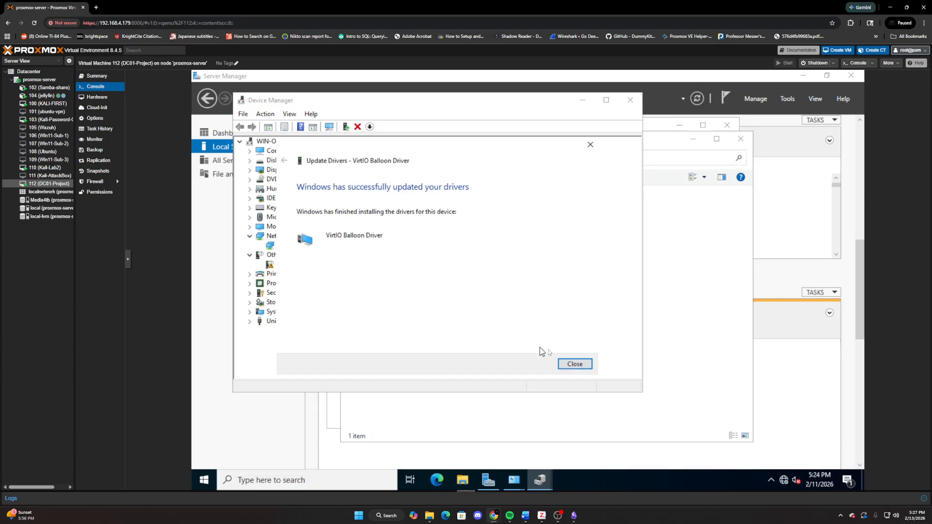
{"action": "left_click", "coordinate": [573, 365]}
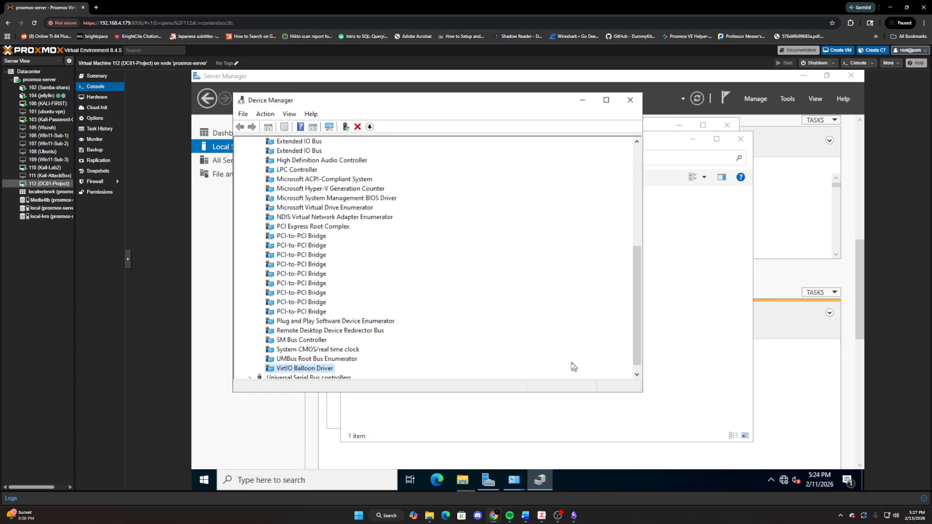
- Collapse the System devices category and close Device Manager
{"action": "scroll", "coordinate": [343, 328], "scroll_direction": "up", "scroll_amount": 5}
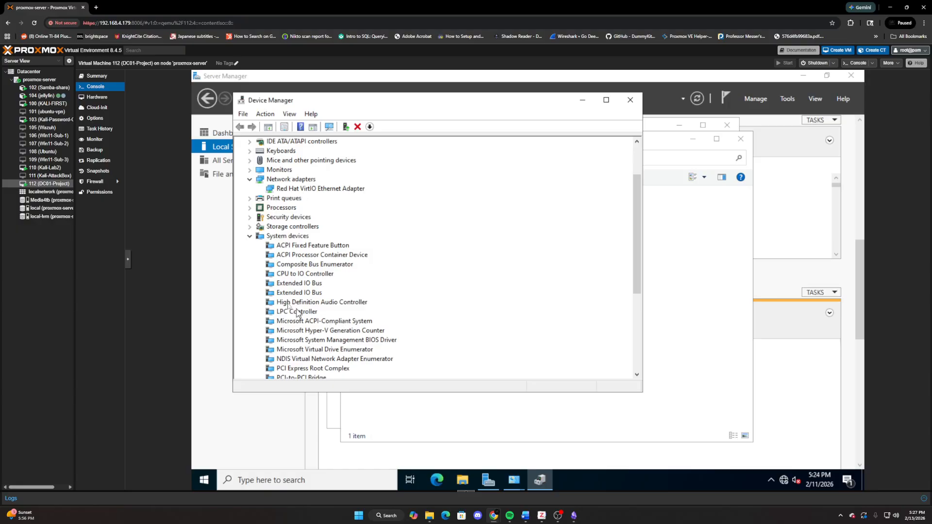
{"action": "left_click", "coordinate": [250, 236]}
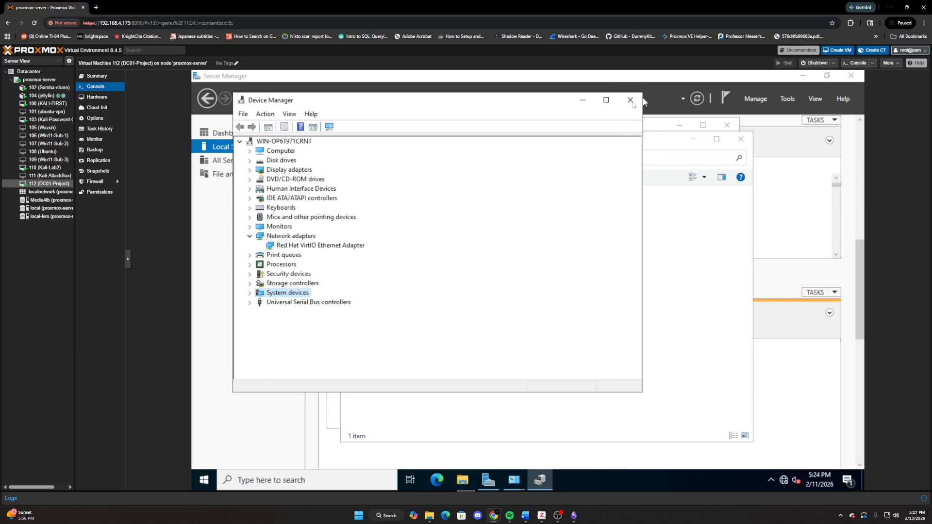
{"action": "left_click", "coordinate": [629, 101]}
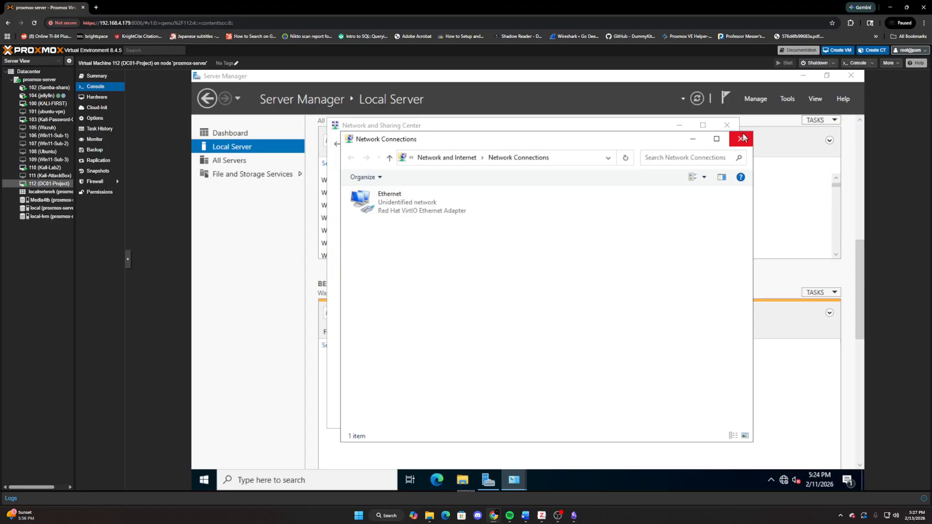
- Open the Ethernet connection's Internet Protocol Version 4 properties and switch to a manually specified IP address
{"action": "left_click", "coordinate": [466, 210]}
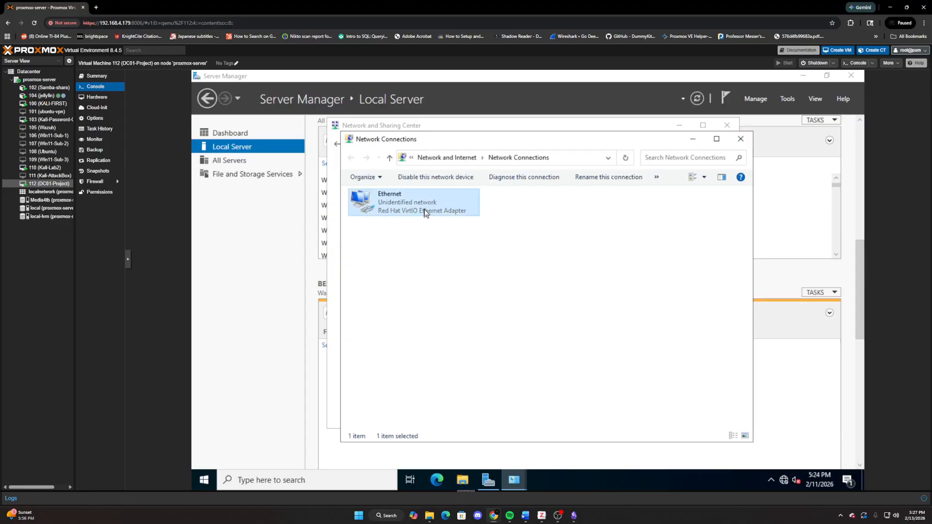
{"action": "double_click", "coordinate": [425, 214]}
{"action": "left_click", "coordinate": [467, 365]}
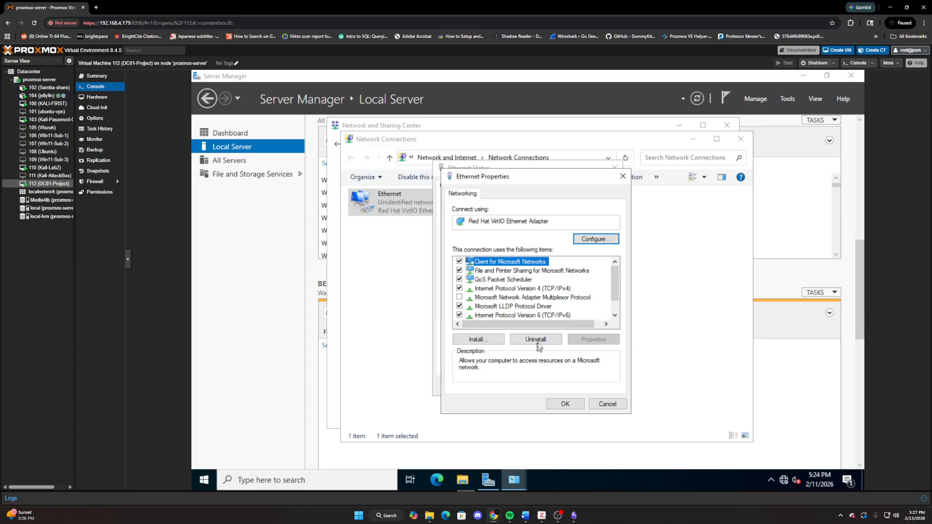
{"action": "double_click", "coordinate": [502, 290]}
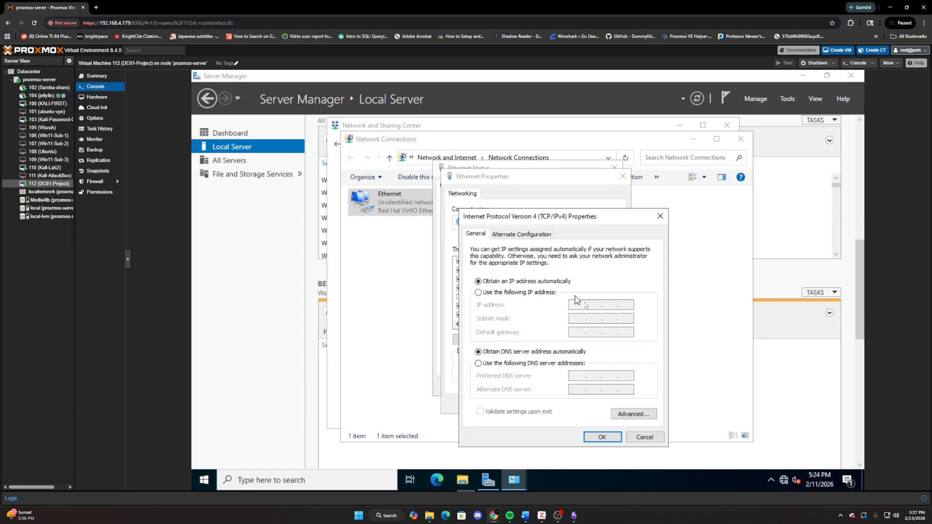
{"action": "left_click", "coordinate": [480, 293]}
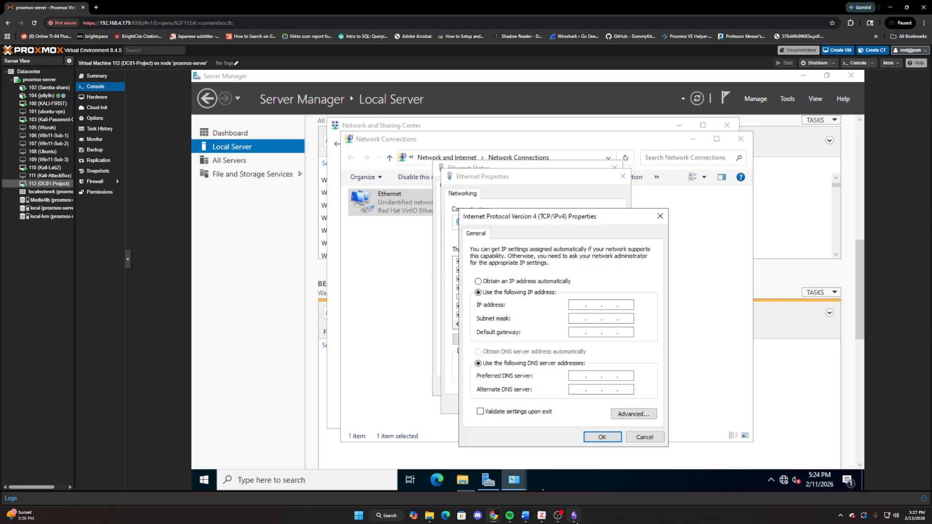
- Check DC01's IP address and subnet in the Addressing Schema note and return to the IPv4 properties
{"action": "left_click", "coordinate": [556, 484]}
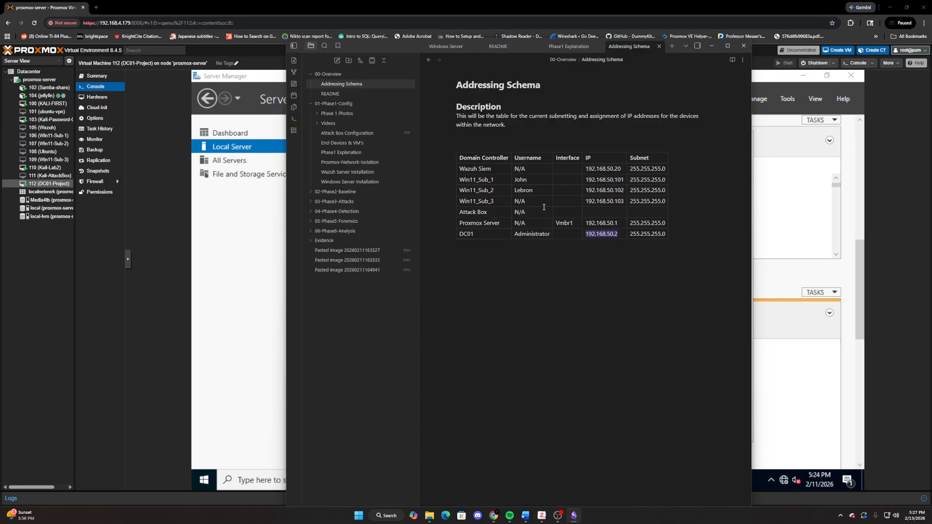
{"action": "left_click", "coordinate": [764, 370]}
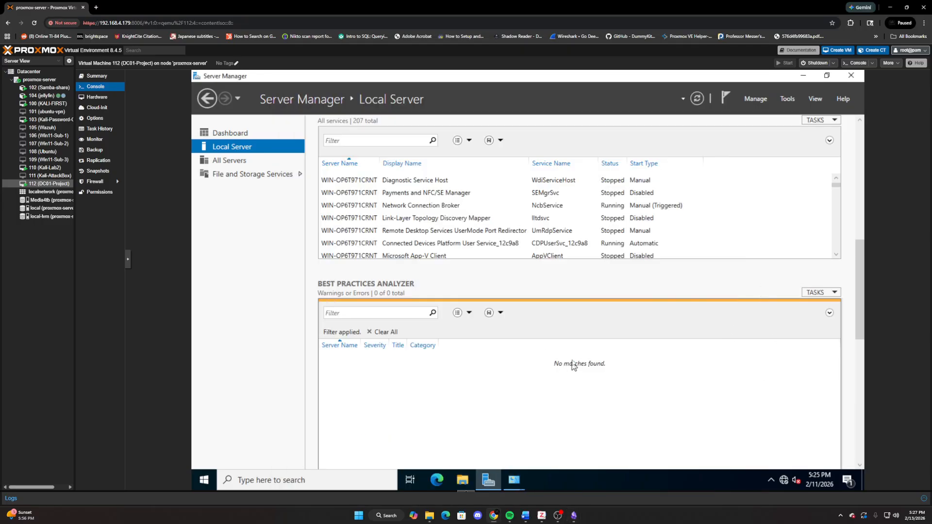
{"action": "left_click", "coordinate": [514, 479]}
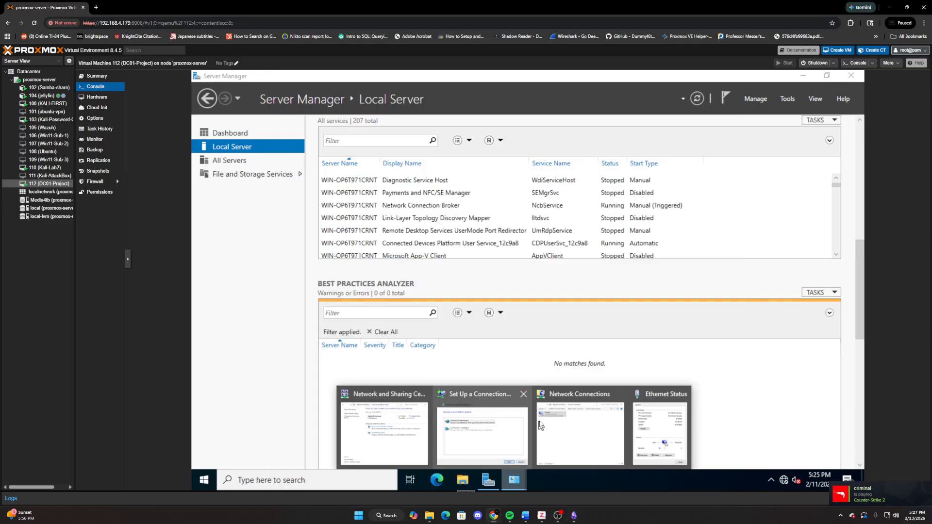
{"action": "left_click", "coordinate": [643, 434]}
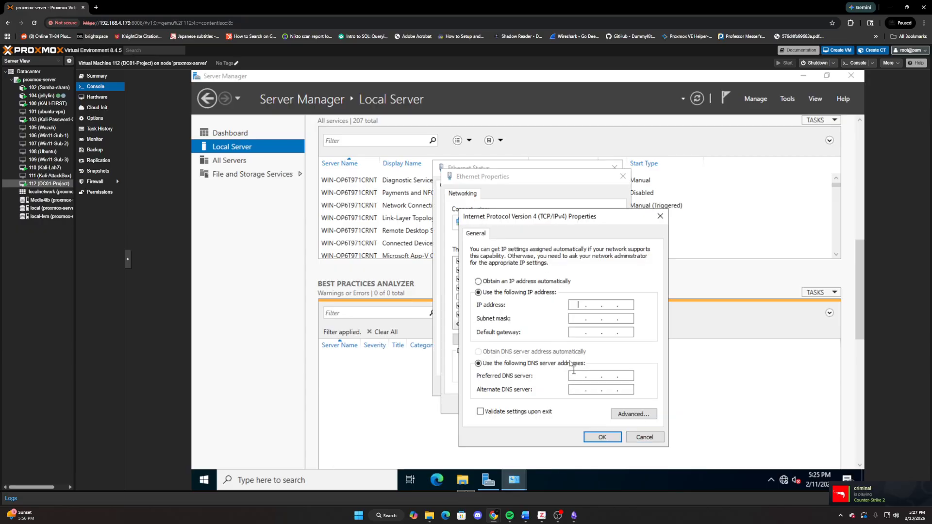
- Set the IP address to 192.168.50.2, subnet mask to 255.255.255.0 and default gateway to 192.168.50.1, and accept the IPv4 settings
{"action": "left_click", "coordinate": [583, 307]}
{"action": "type", "text": "192 . 168 "}
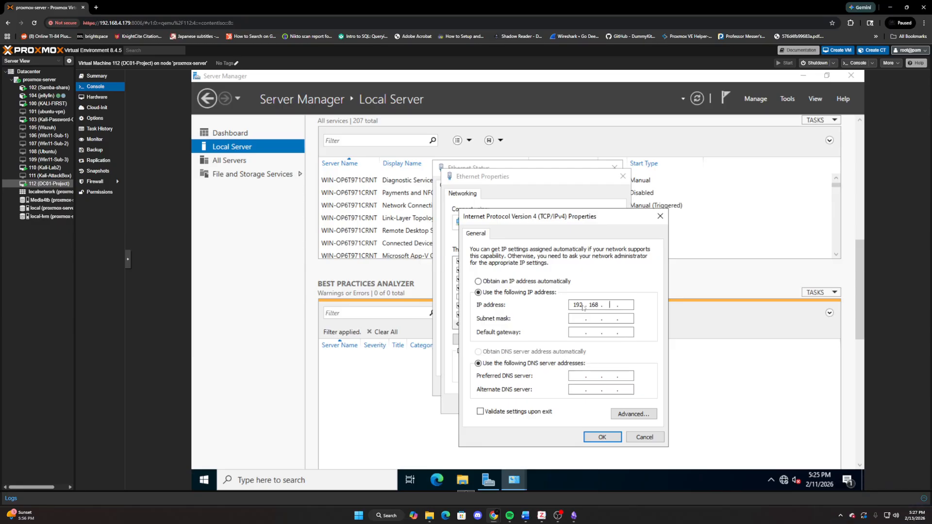
{"action": "type", "text": ". 50 . 2"}
{"action": "key", "text": "Tab"}
{"action": "type", "text": "1"}
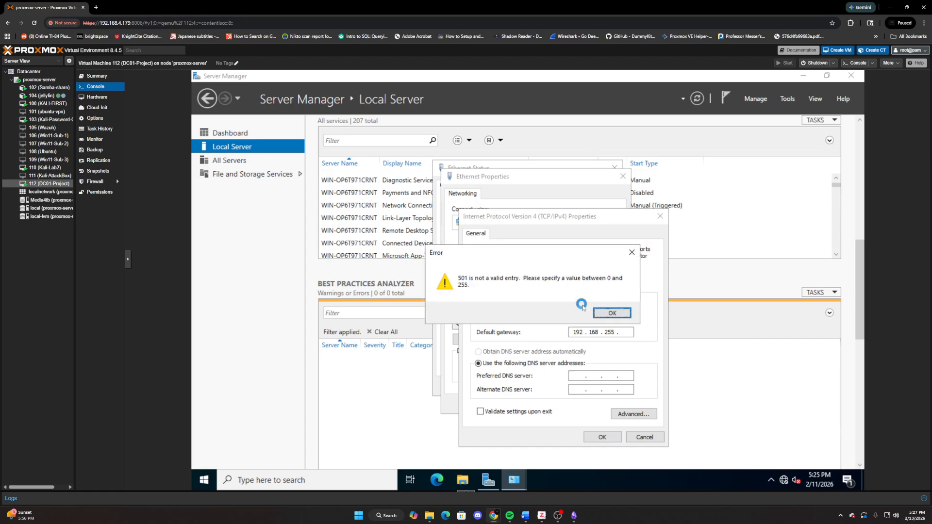
{"action": "left_click", "coordinate": [608, 313]}
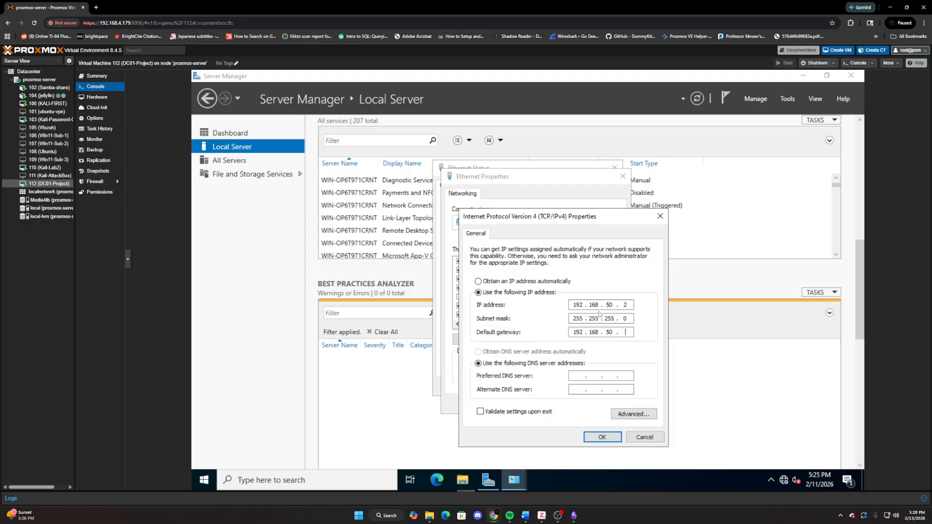
{"action": "left_click", "coordinate": [602, 436]}
- Check the Proxmox Server's IP address in the Addressing Schema note and return to the Ethernet properties
{"action": "left_click", "coordinate": [574, 518]}
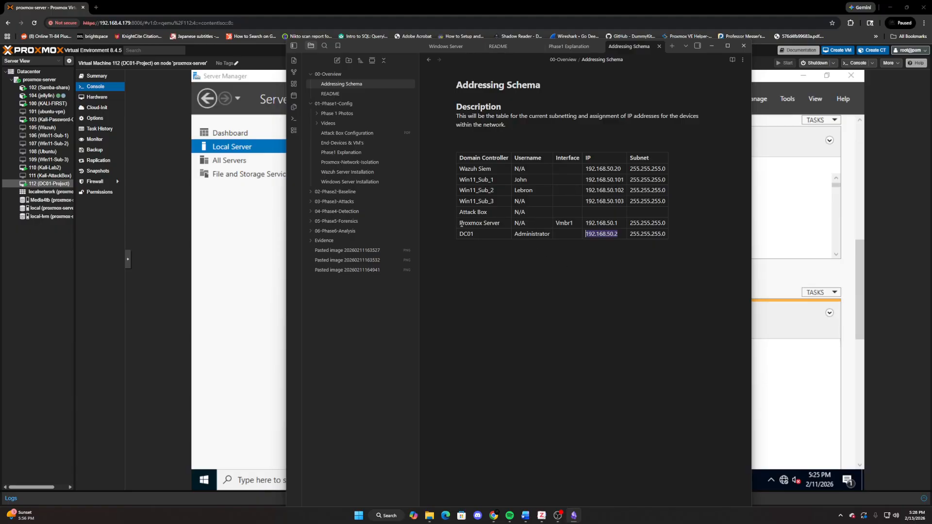
{"action": "left_click_drag", "start_coordinate": [589, 223], "coordinate": [623, 223]}
{"action": "left_click", "coordinate": [790, 376]}
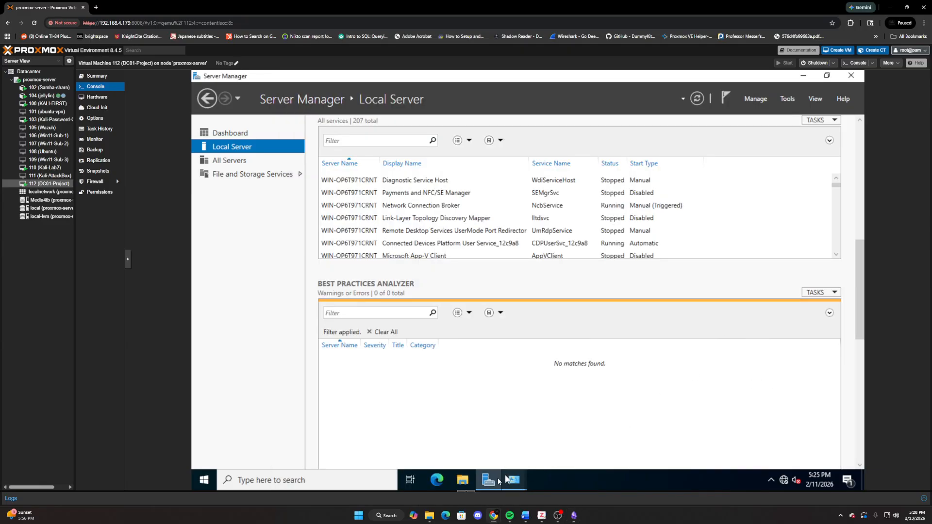
{"action": "mouse_move", "coordinate": [524, 475]}
{"action": "left_click", "coordinate": [674, 427]}
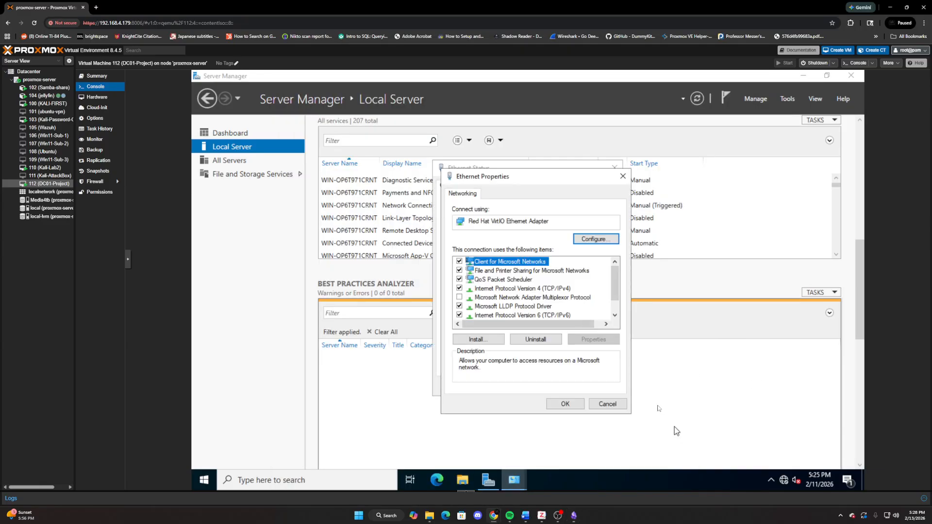
- Apply the Ethernet properties, allow the server to be discoverable on the network, and close the Ethernet status
{"action": "left_click", "coordinate": [565, 405]}
{"action": "left_click", "coordinate": [762, 265]}
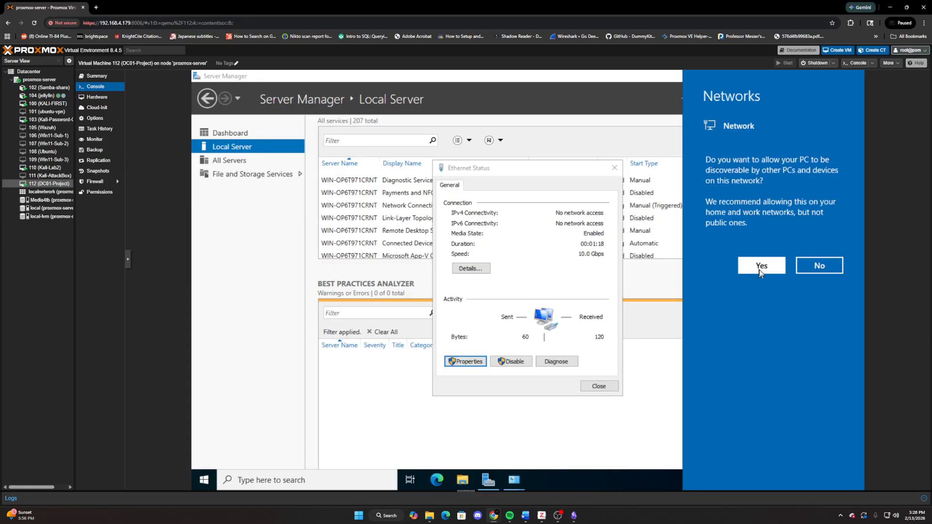
{"action": "left_click", "coordinate": [598, 384]}
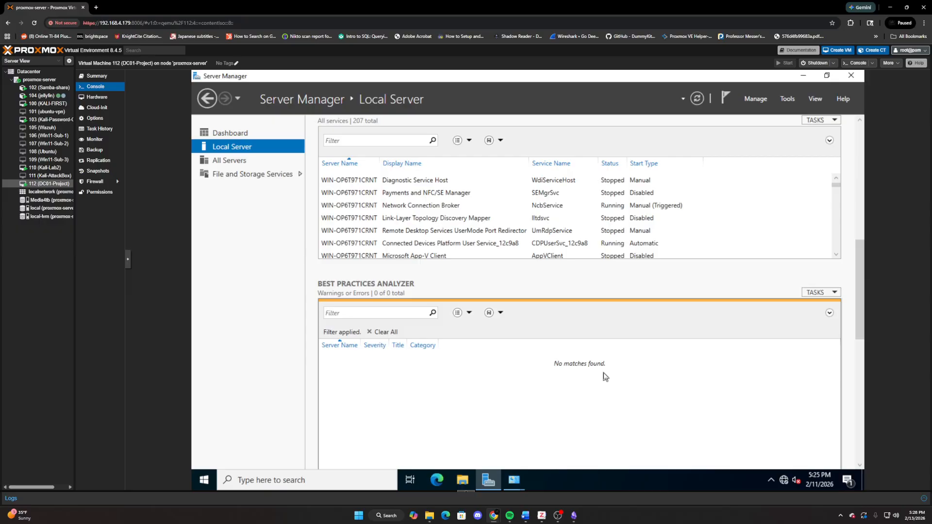
- Close the three remaining network configuration windows and show the Server Manager Dashboard
{"action": "mouse_move", "coordinate": [518, 481]}
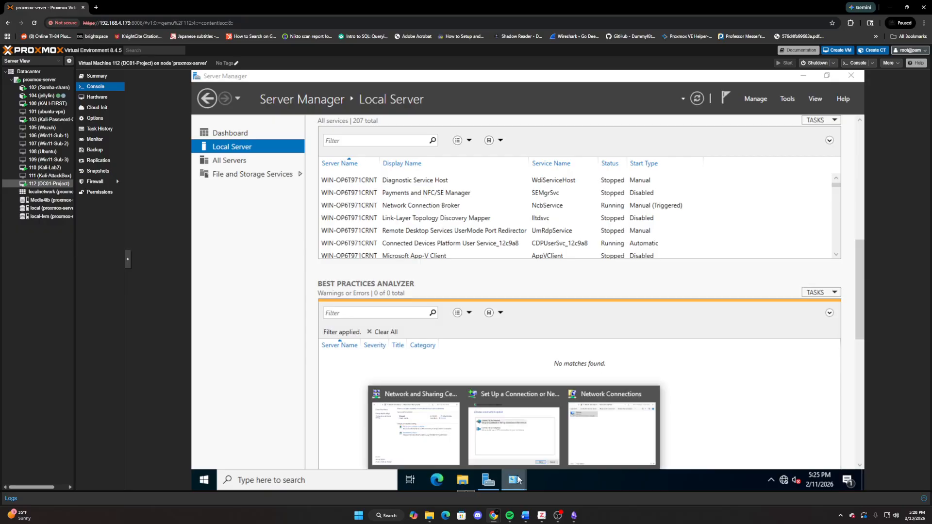
{"action": "left_click", "coordinate": [452, 394]}
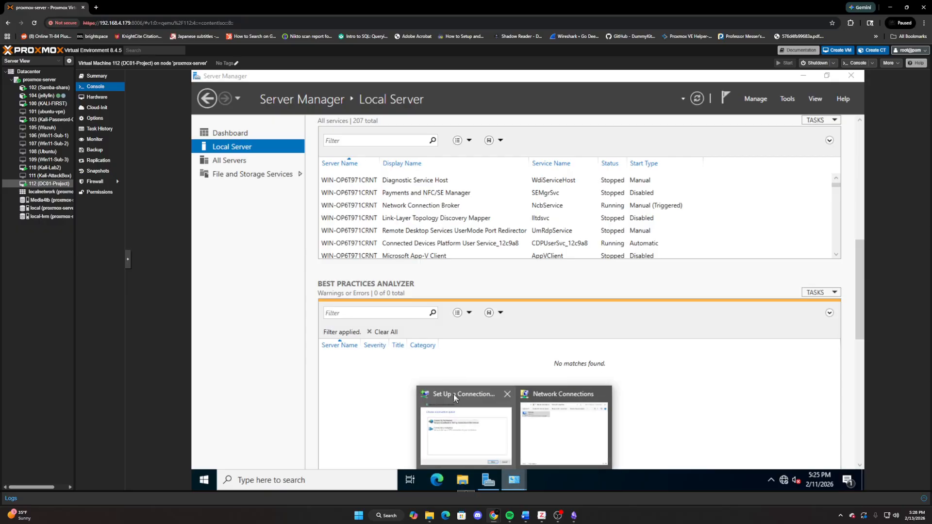
{"action": "left_click", "coordinate": [508, 394]}
{"action": "left_click", "coordinate": [553, 394]}
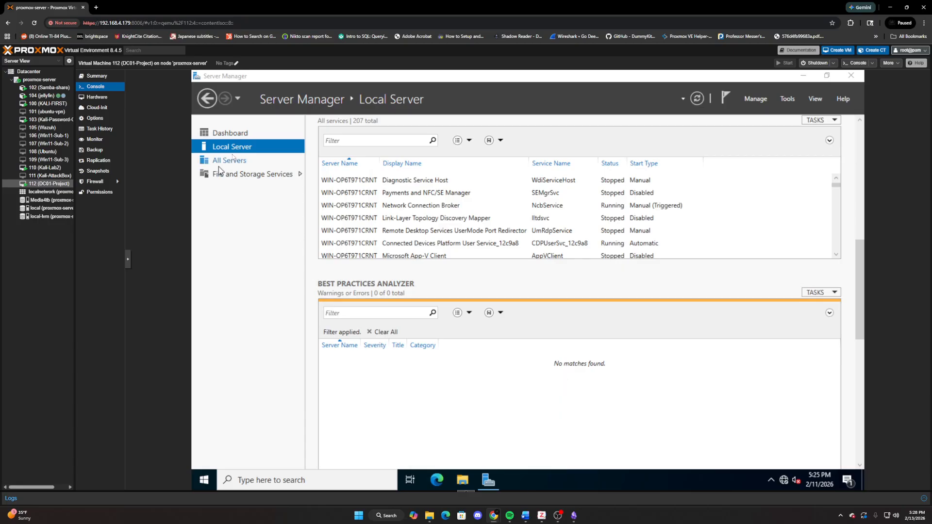
{"action": "left_click", "coordinate": [229, 133]}
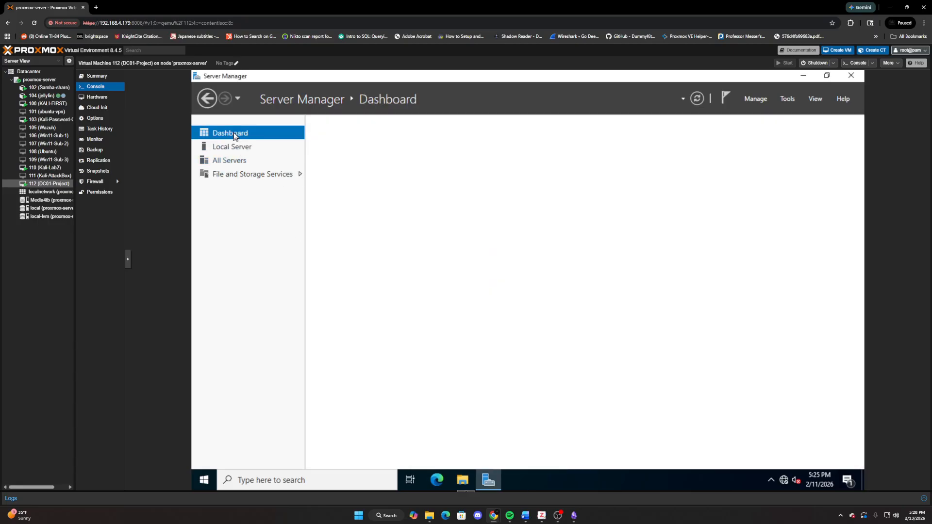
{"action": "left_click", "coordinate": [463, 200]}
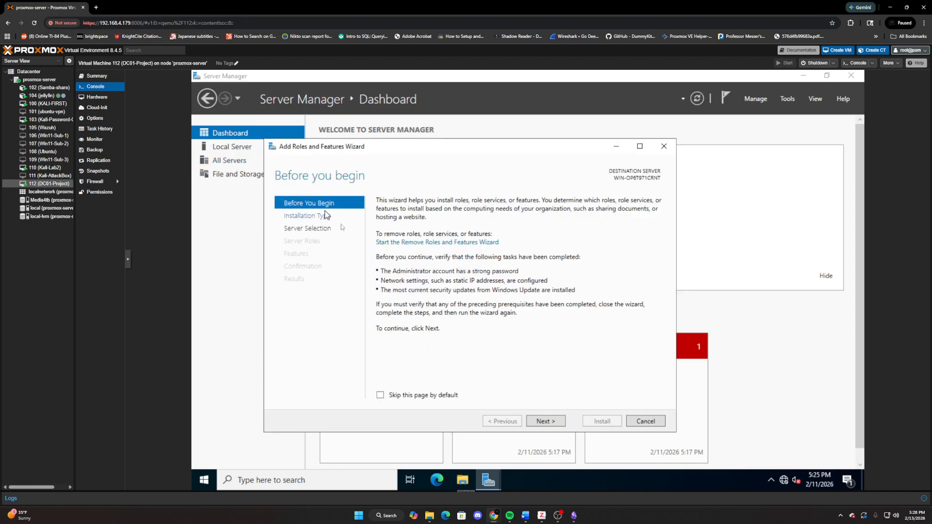
{"action": "left_click", "coordinate": [562, 422]}
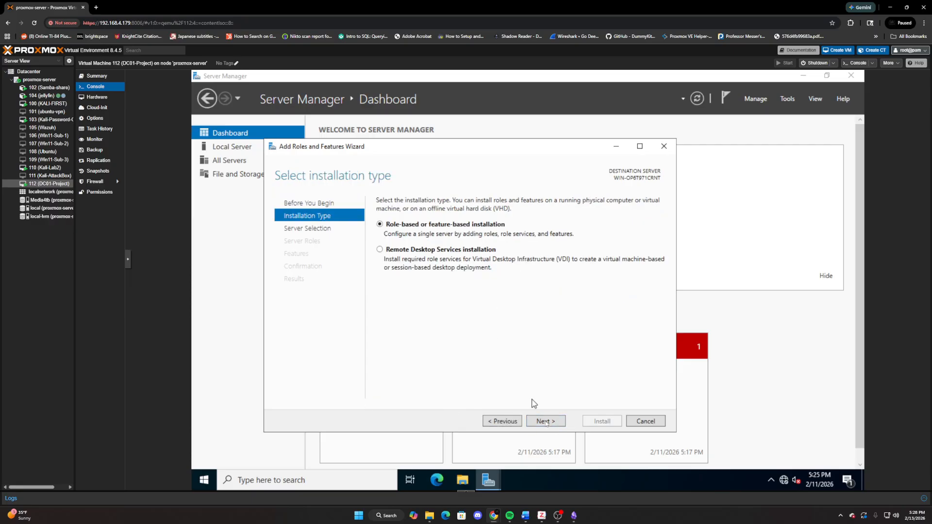
{"action": "left_click", "coordinate": [547, 422]}
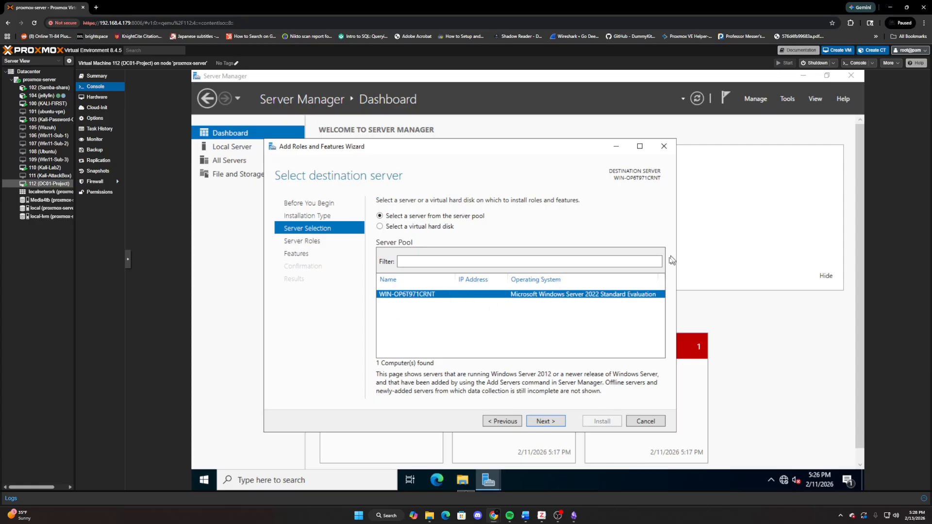
{"action": "left_click", "coordinate": [663, 146]}
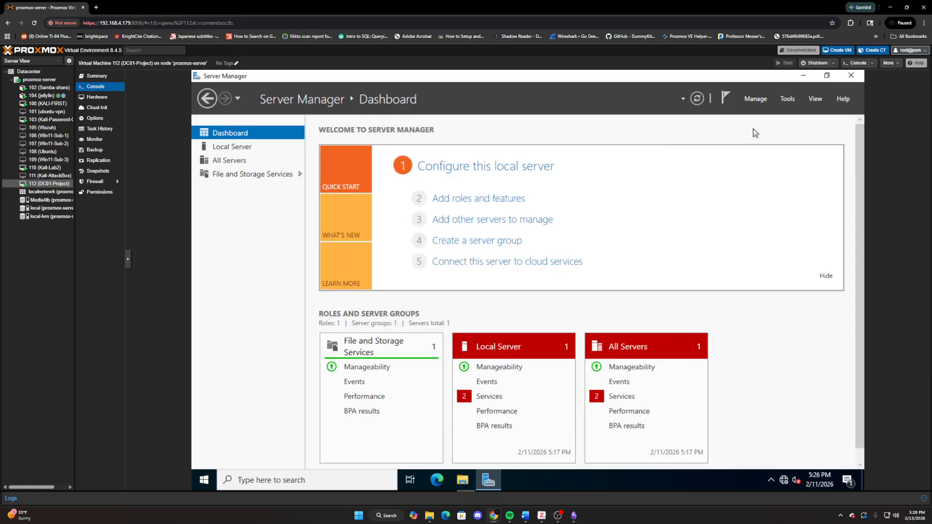
- Close Server Manager and reopen it through a Windows search
{"action": "left_click", "coordinate": [850, 77]}
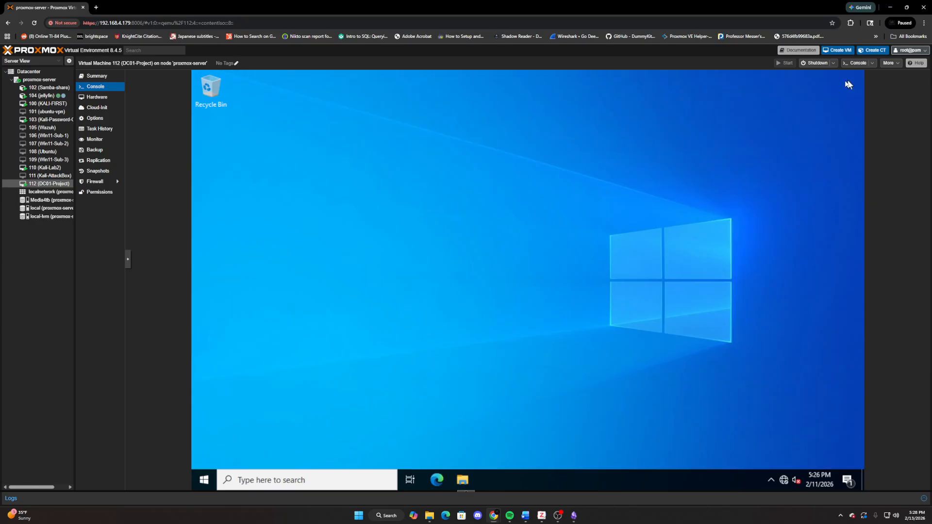
{"action": "left_click", "coordinate": [333, 472]}
{"action": "type", "text": "se4 r"}
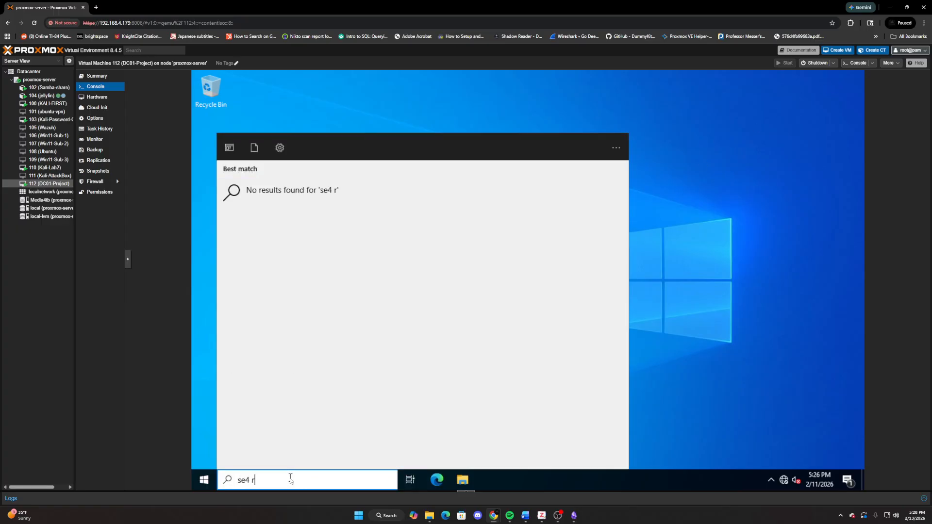
{"action": "key", "text": "BackSpace"}
{"action": "type", "text": "rv"}
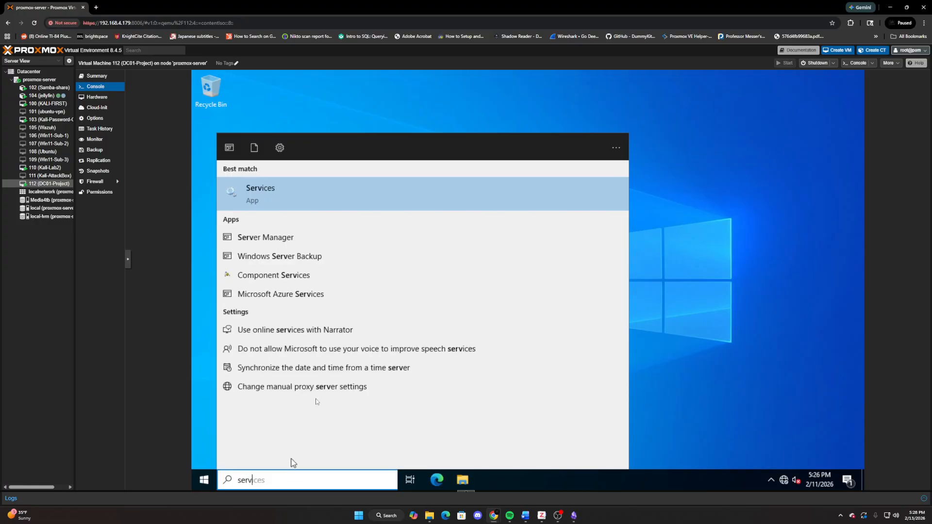
{"action": "left_click", "coordinate": [283, 237]}
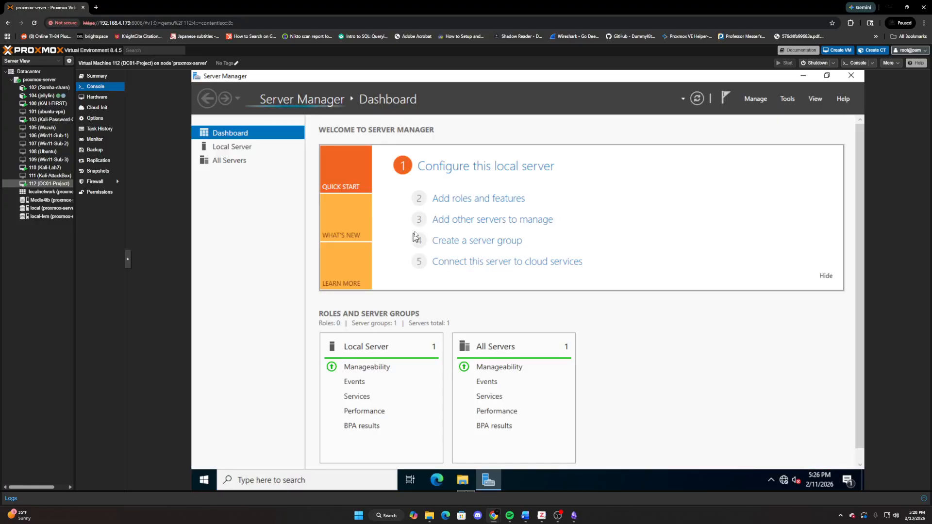
- Start adding roles and features as a role-based or feature-based installation on the local server from the server pool
{"action": "left_click", "coordinate": [485, 200]}
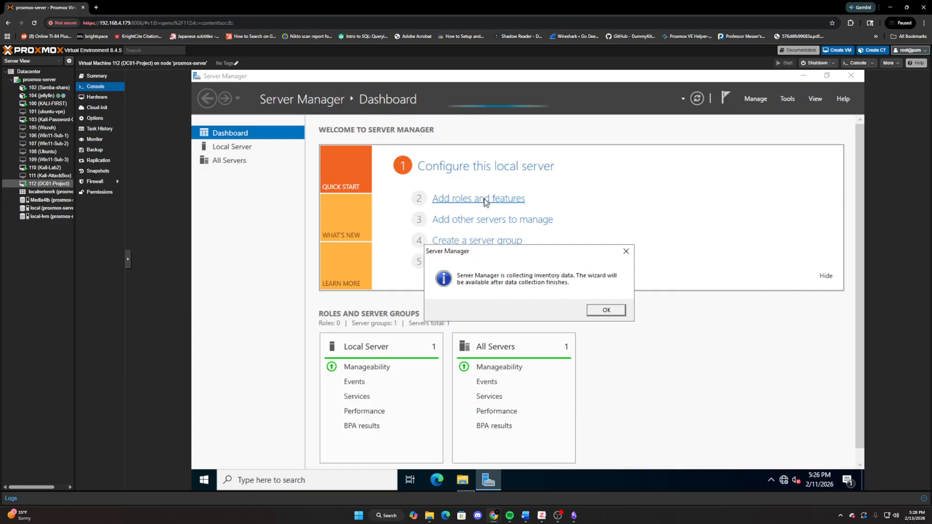
{"action": "left_click", "coordinate": [606, 309]}
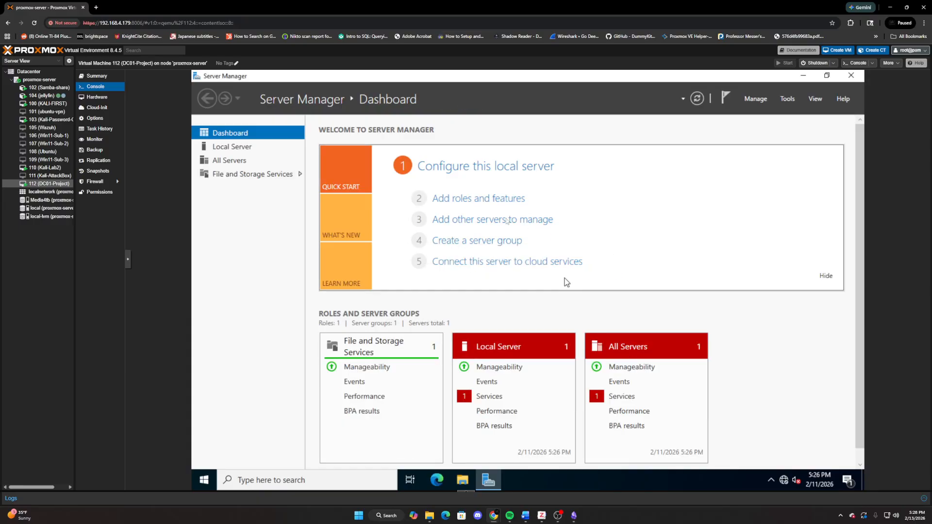
{"action": "left_click", "coordinate": [479, 200]}
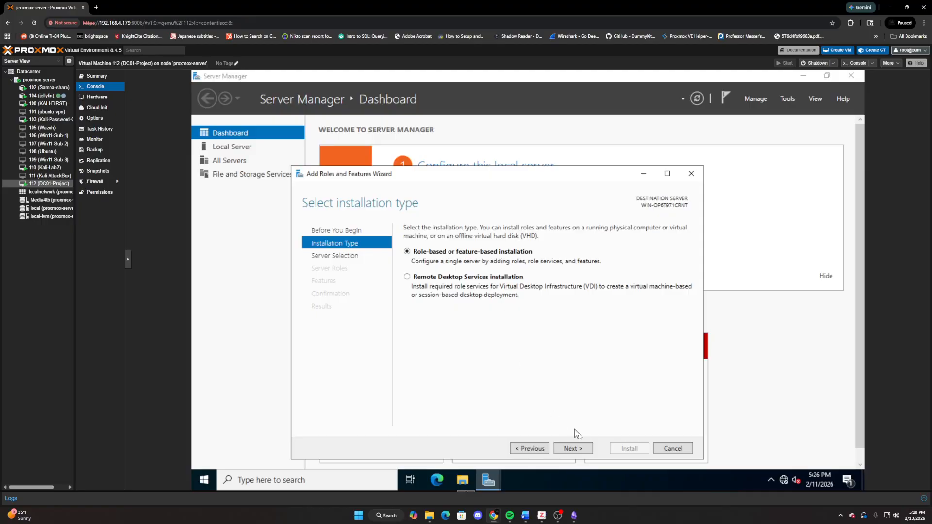
{"action": "left_click", "coordinate": [584, 448]}
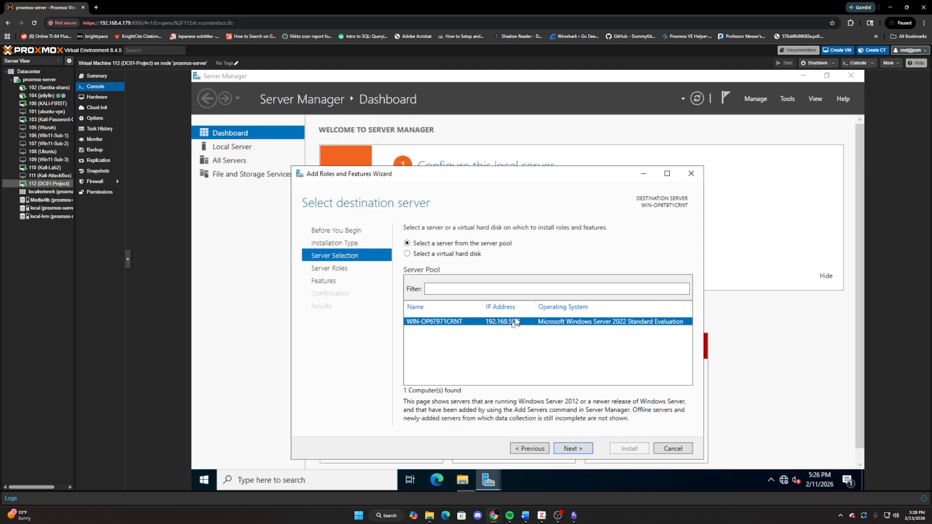
{"action": "left_click", "coordinate": [583, 447]}
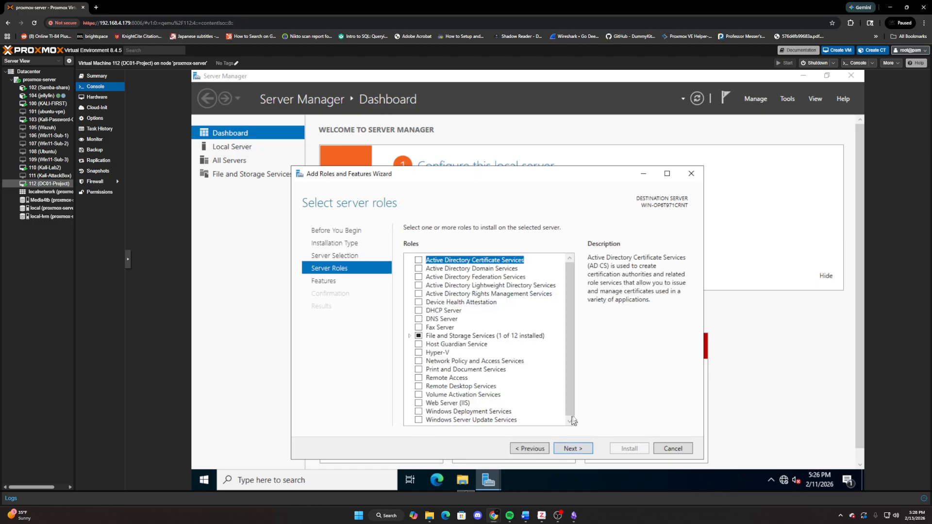
- Select the DNS Server and Active Directory Domain Services roles with their required features, and continue to the installation confirmation with default features
{"action": "left_click", "coordinate": [419, 320]}
{"action": "left_click", "coordinate": [524, 400]}
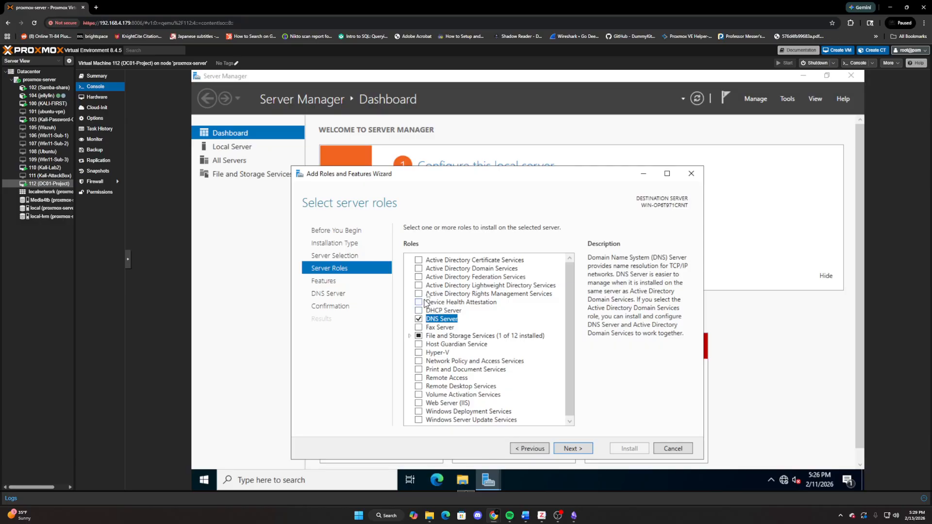
{"action": "left_click", "coordinate": [419, 268]}
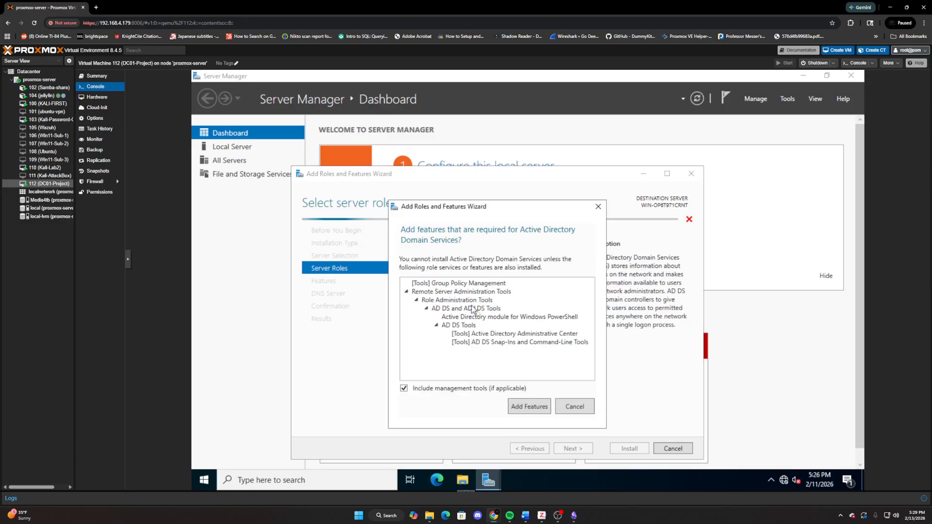
{"action": "left_click", "coordinate": [524, 404]}
{"action": "scroll", "coordinate": [474, 344], "scroll_direction": "down", "scroll_amount": 2}
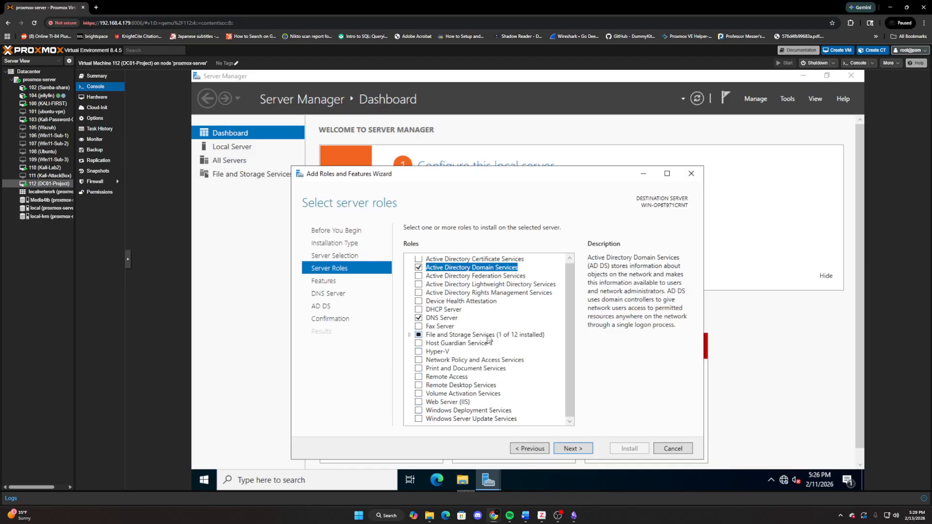
{"action": "left_click", "coordinate": [572, 449]}
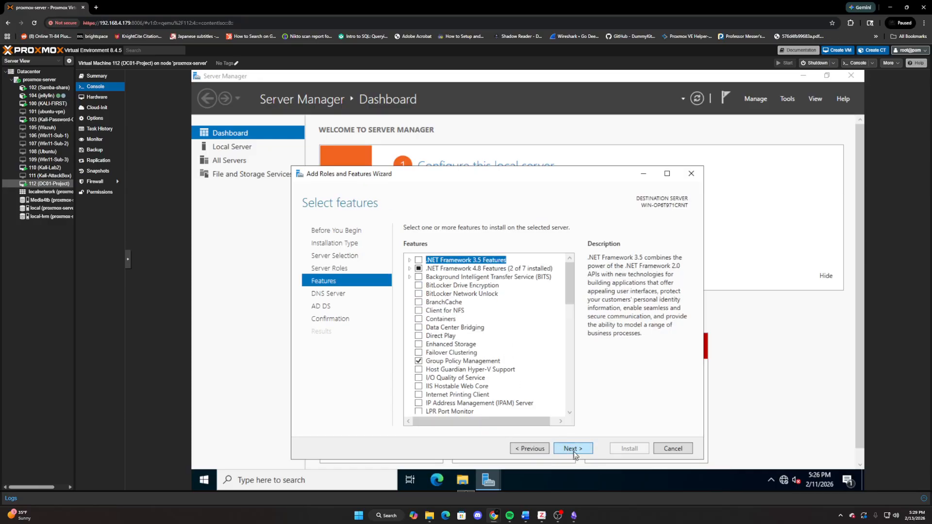
{"action": "left_click", "coordinate": [585, 449]}
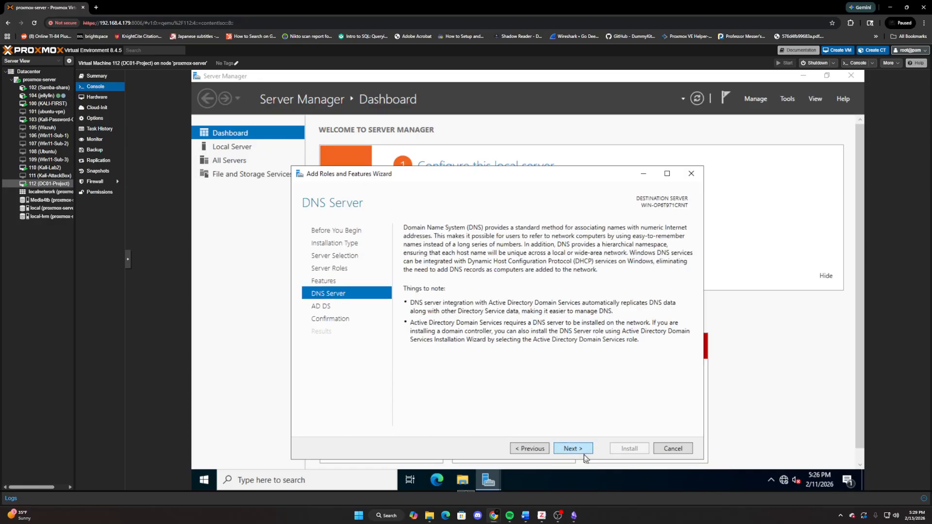
{"action": "left_click", "coordinate": [572, 449]}
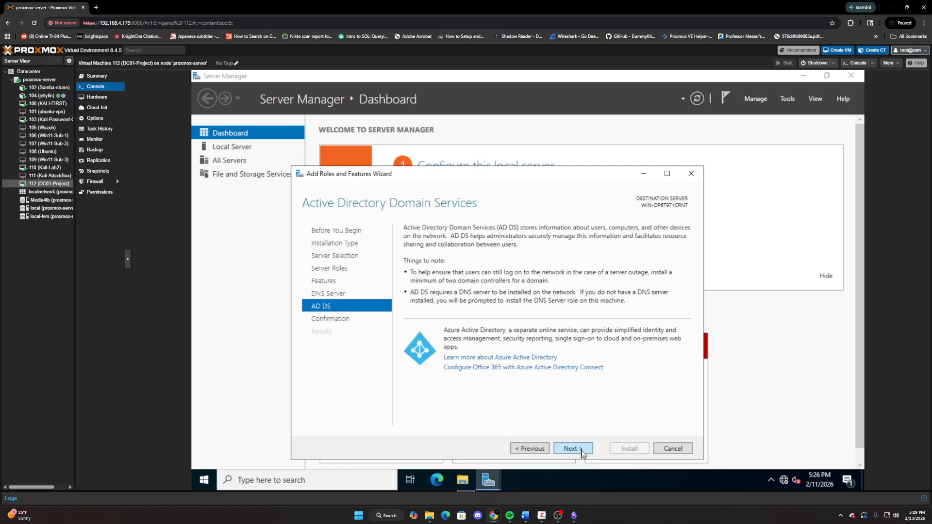
{"action": "left_click", "coordinate": [582, 452]}
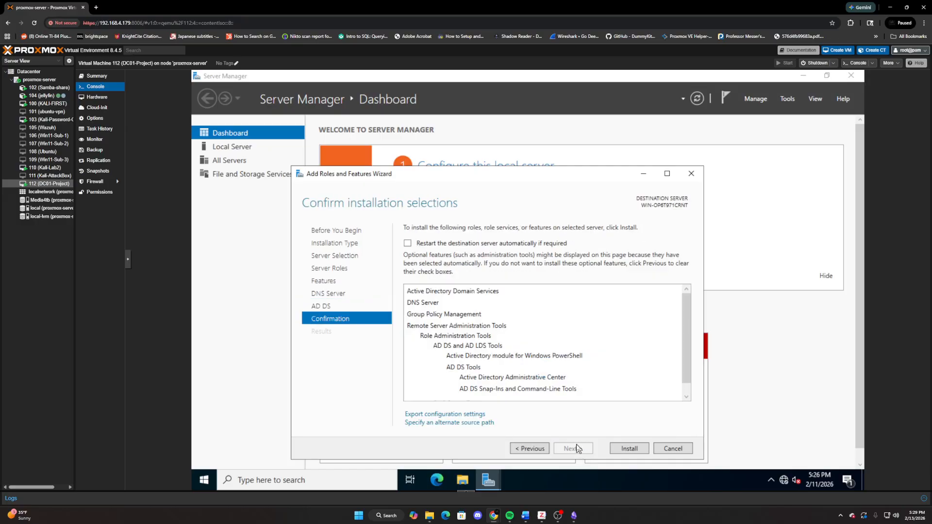
- Allow the destination server to restart automatically if required and install the selected roles
{"action": "left_click", "coordinate": [407, 244]}
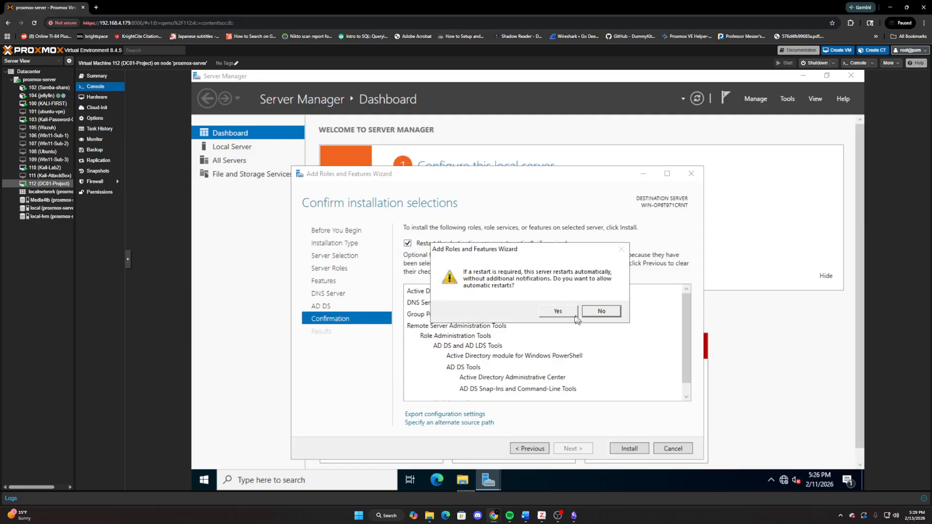
{"action": "left_click", "coordinate": [558, 311]}
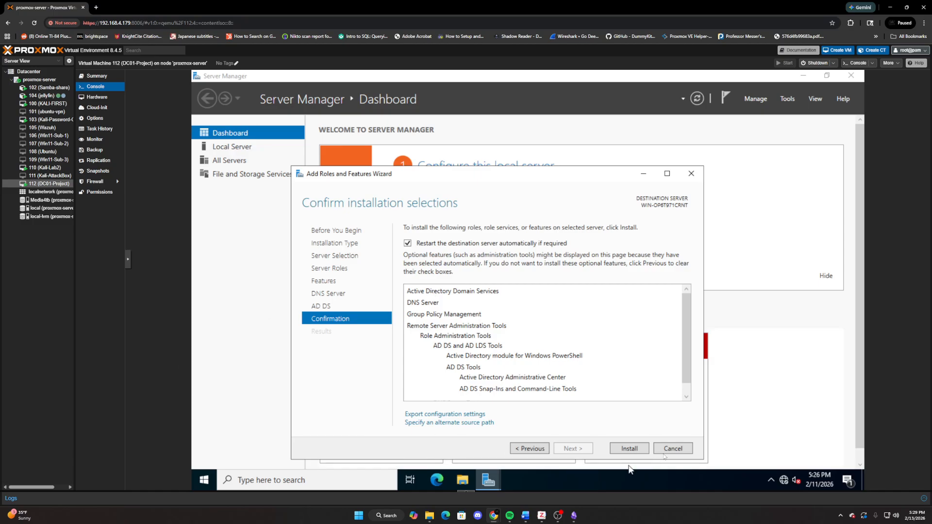
{"action": "scroll", "coordinate": [510, 381], "scroll_direction": "down", "scroll_amount": 2}
{"action": "scroll", "coordinate": [510, 381], "scroll_direction": "up", "scroll_amount": 2}
{"action": "left_click", "coordinate": [630, 449]}
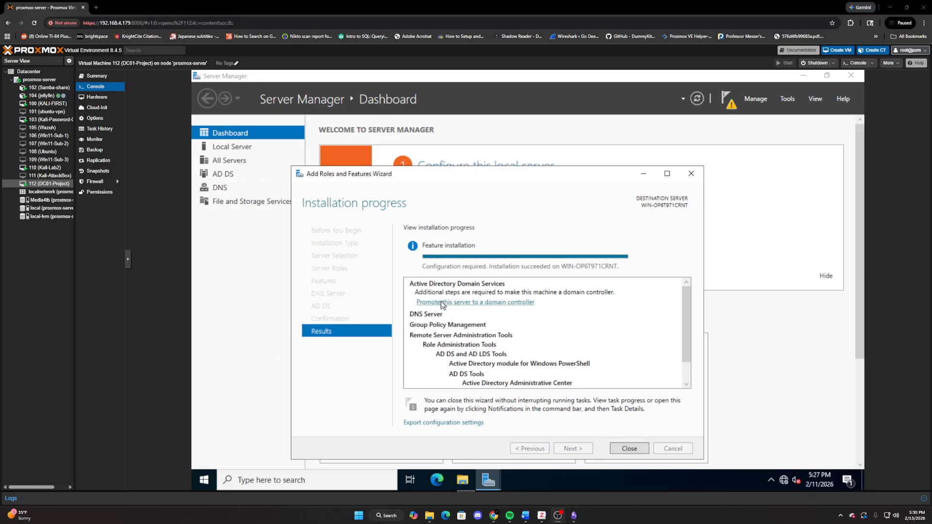
- Begin promoting the server to a domain controller by adding a new forest with the root domain name SocLab.local
{"action": "left_click", "coordinate": [507, 303]}
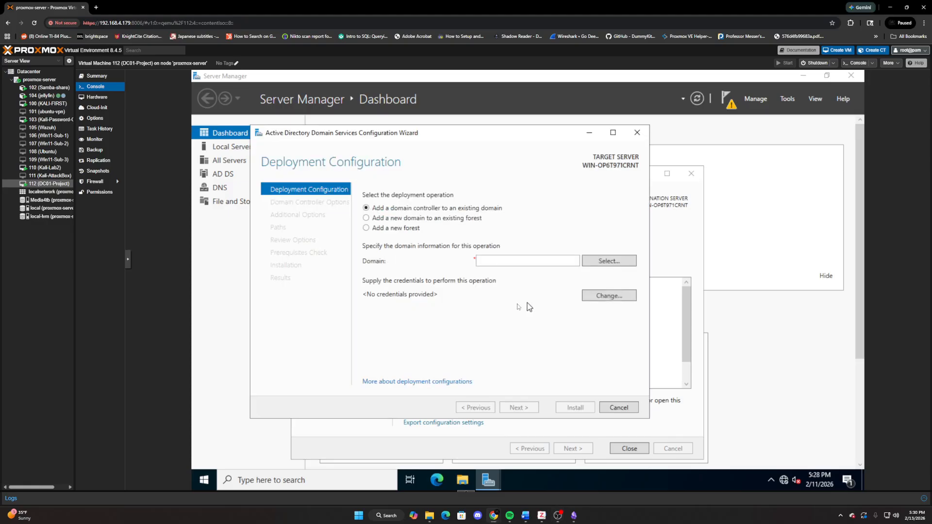
{"action": "left_click", "coordinate": [366, 229]}
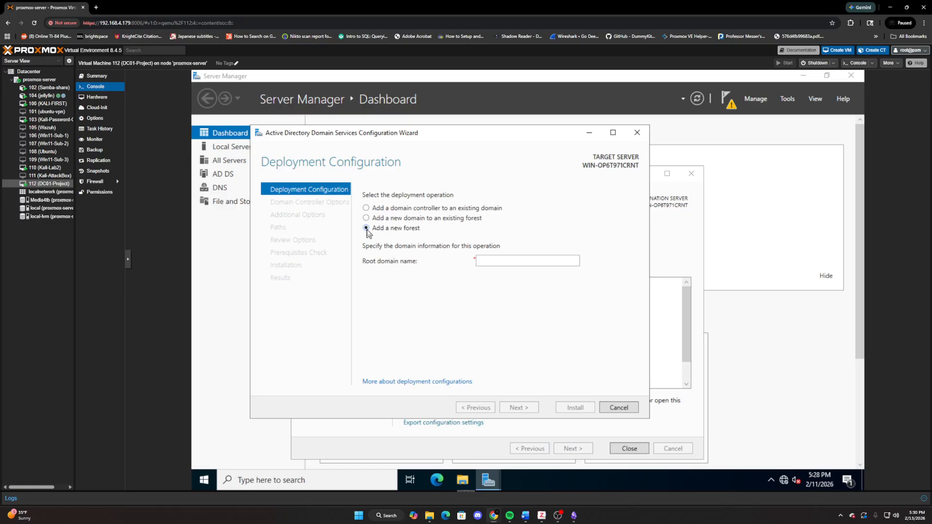
{"action": "left_click", "coordinate": [513, 262]}
{"action": "type", "text": "Soc"}
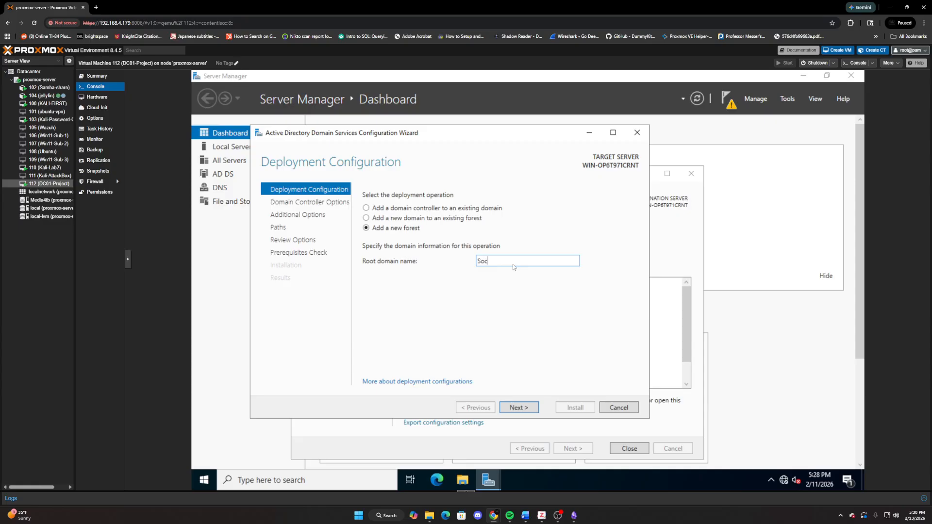
{"action": "type", "text": "Lab.local"}
{"action": "left_click", "coordinate": [515, 406]}
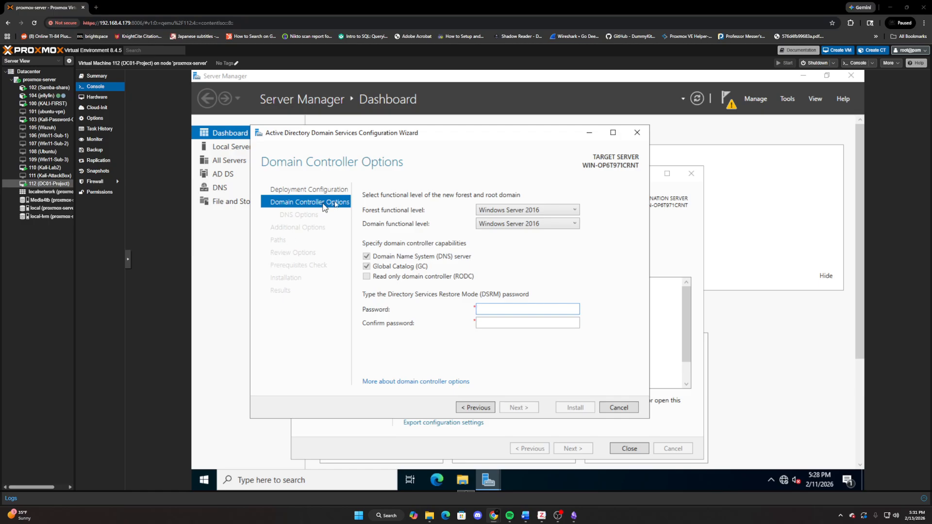
- Enter and confirm the Directory Services Restore Mode (DSRM) password
{"action": "type", "text": "•••••••"}
{"action": "key", "text": "Tab"}
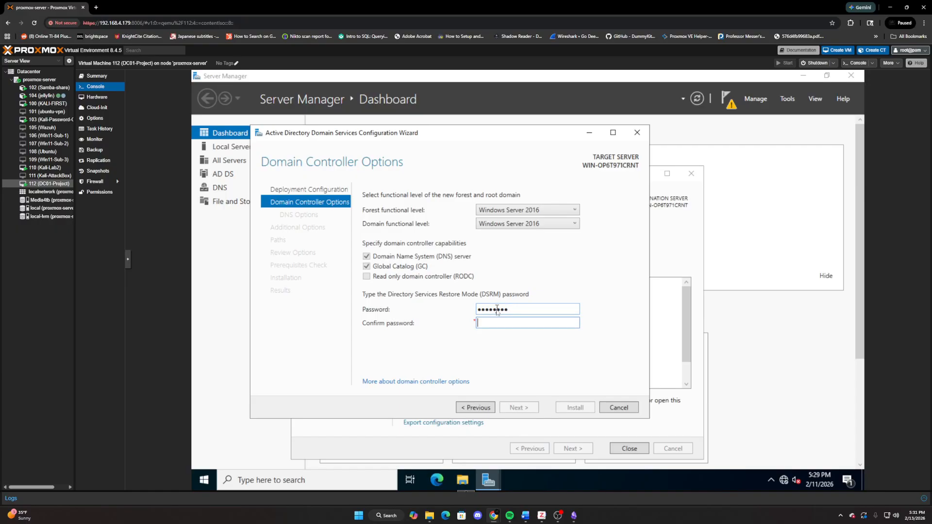
{"action": "type", "text": "•••••"}
{"action": "type", "text": "•••"}
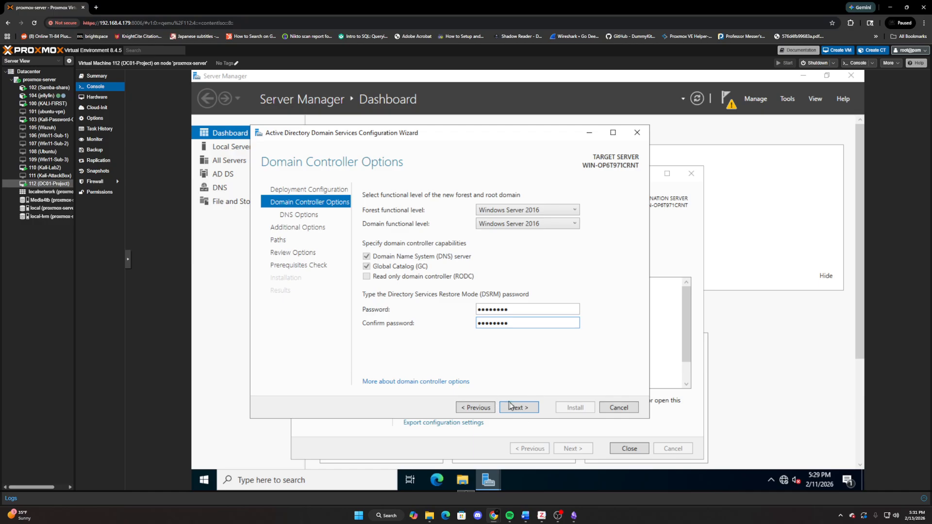
- Check the functional level choices, keep Windows Server 2016 for the forest and domain, and accept the domain controller options
{"action": "left_click", "coordinate": [567, 226]}
{"action": "left_click", "coordinate": [560, 224]}
{"action": "left_click", "coordinate": [573, 207]}
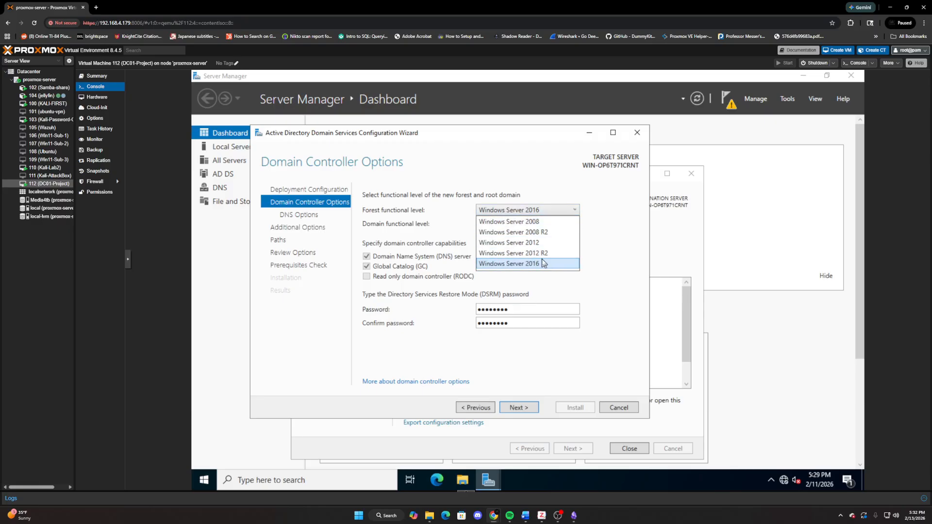
{"action": "left_click", "coordinate": [563, 214]}
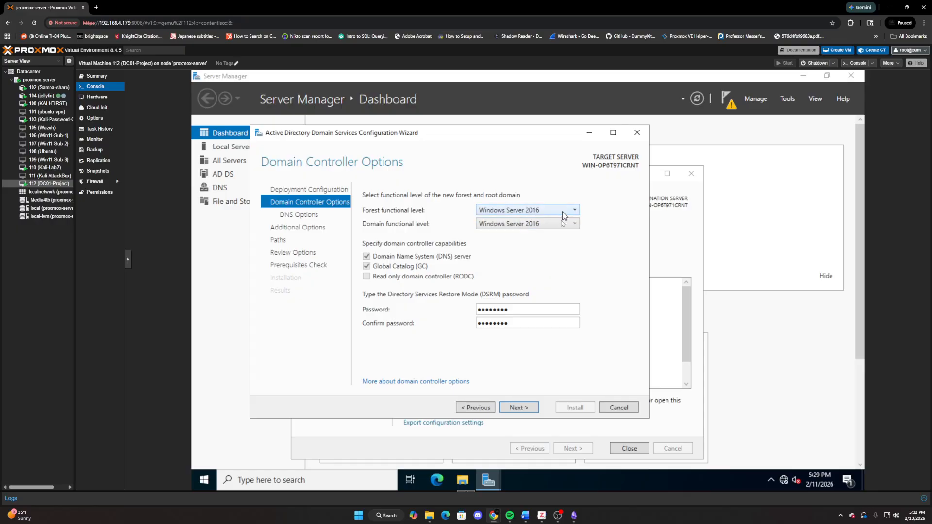
{"action": "left_click", "coordinate": [532, 411]}
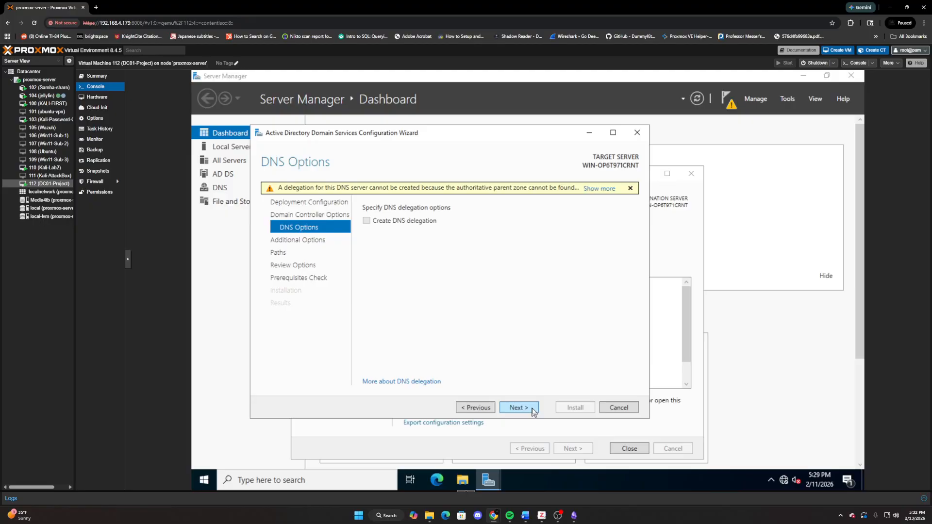
- Accept the default DNS options, the NetBIOS name SOCLAB and the default AD DS folder paths to reach the options review
{"action": "left_click", "coordinate": [515, 409]}
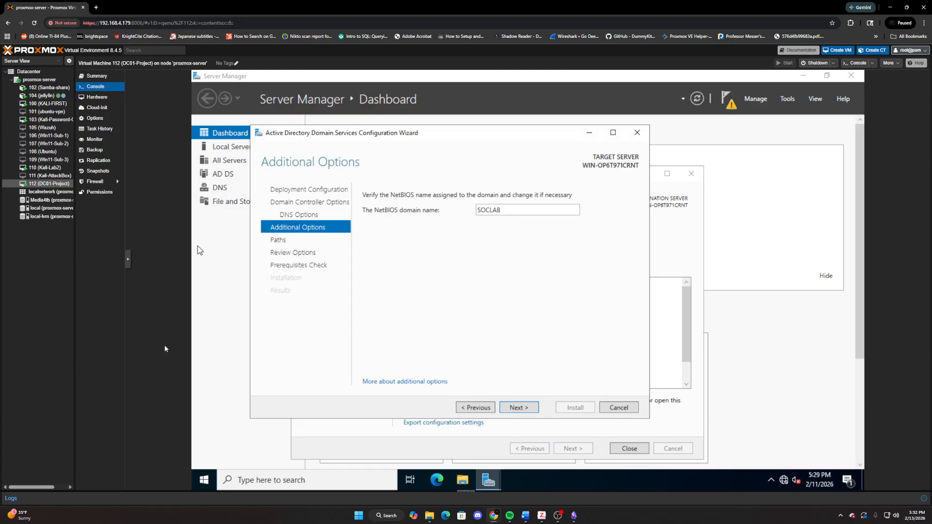
{"action": "left_click", "coordinate": [519, 408]}
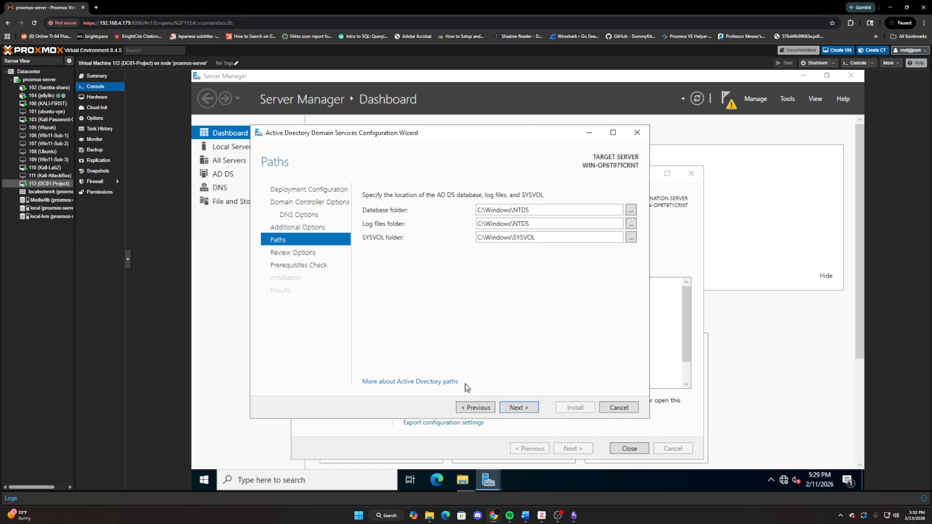
{"action": "left_click", "coordinate": [522, 409]}
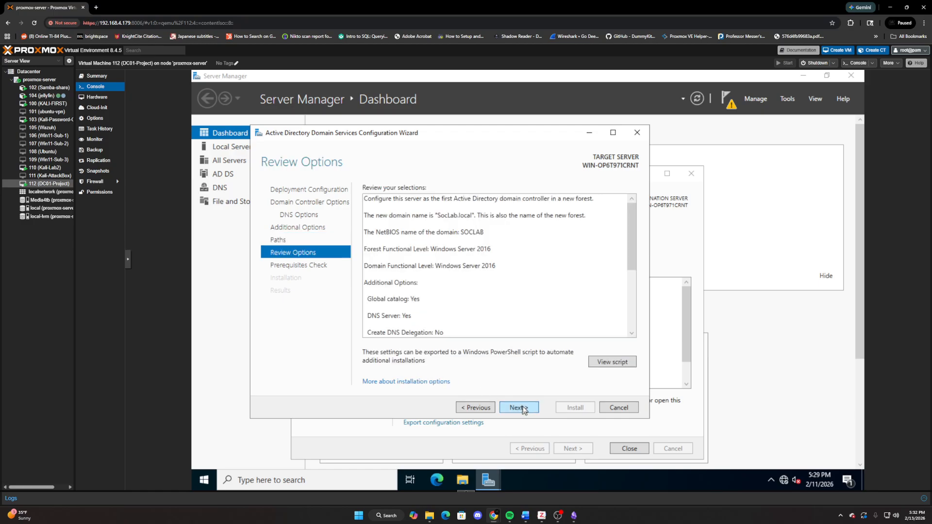
- Review the domain controller configuration selections for the new SocLab.local forest and run the prerequisites check
{"action": "scroll", "coordinate": [459, 281], "scroll_direction": "down", "scroll_amount": 1}
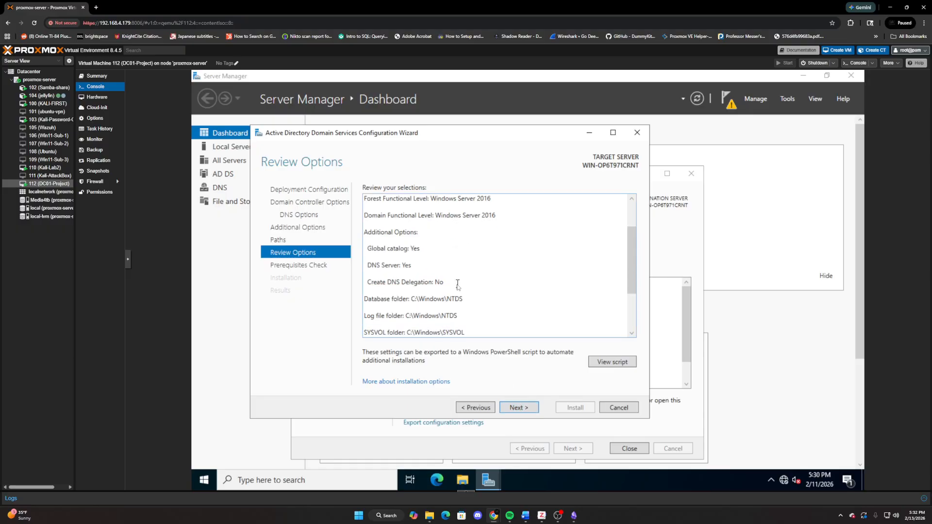
{"action": "scroll", "coordinate": [458, 290], "scroll_direction": "down", "scroll_amount": 2}
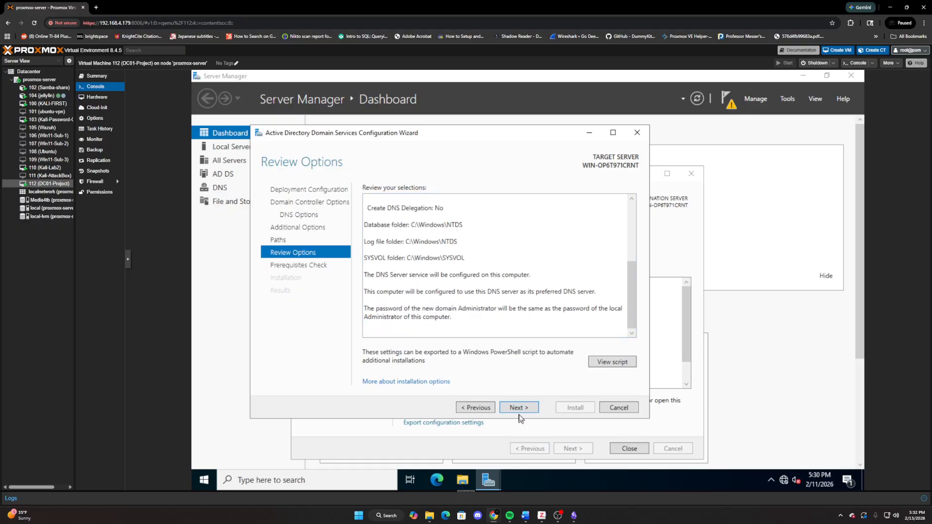
{"action": "scroll", "coordinate": [474, 289], "scroll_direction": "up", "scroll_amount": 2}
{"action": "scroll", "coordinate": [474, 289], "scroll_direction": "up", "scroll_amount": 2}
{"action": "scroll", "coordinate": [475, 291], "scroll_direction": "down", "scroll_amount": 3}
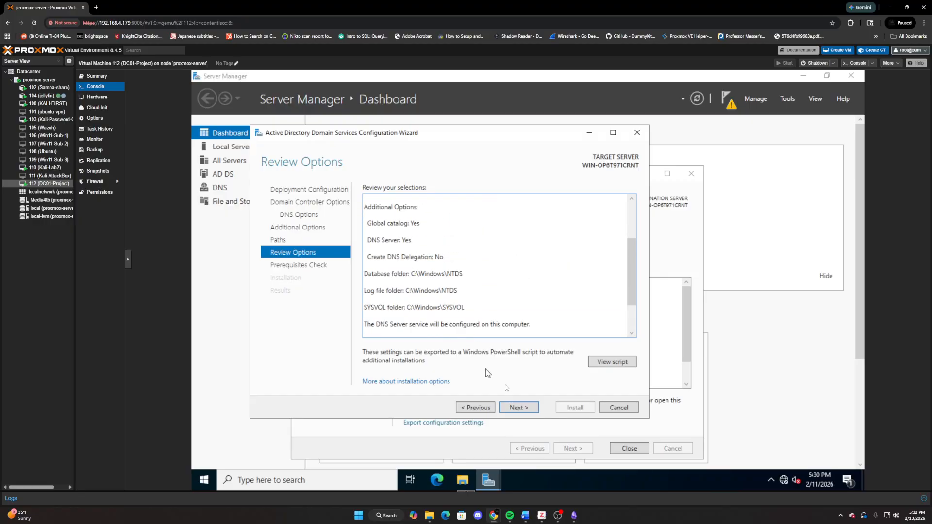
{"action": "left_click", "coordinate": [527, 406]}
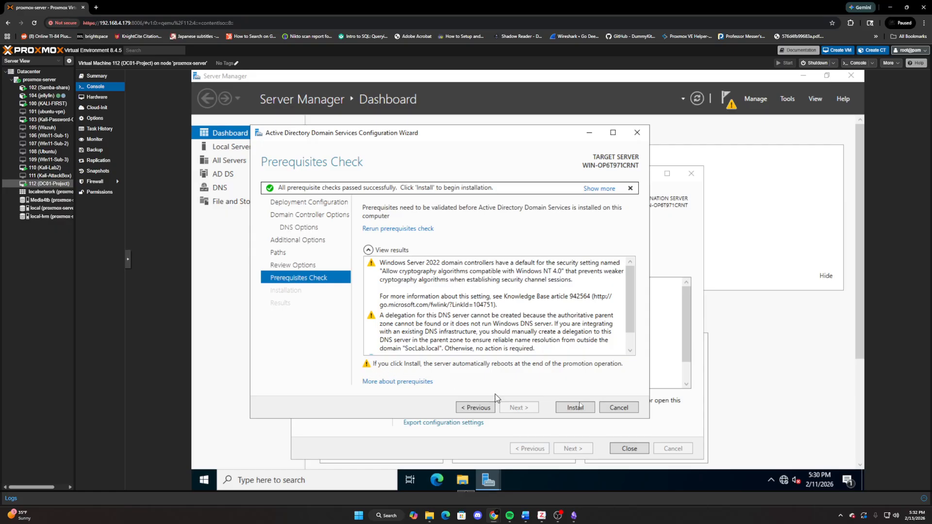
- Read through the prerequisites check results and start the domain controller installation
{"action": "scroll", "coordinate": [425, 318], "scroll_direction": "down", "scroll_amount": 1}
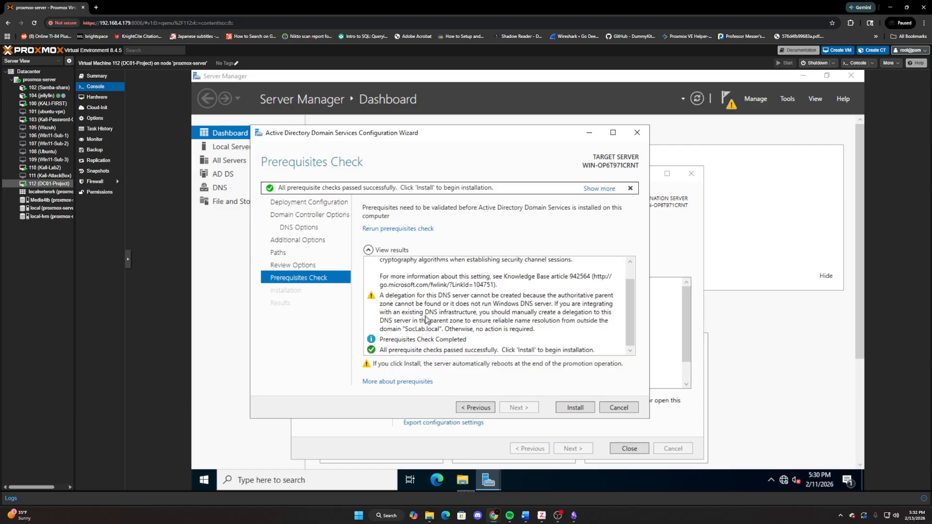
{"action": "scroll", "coordinate": [423, 322], "scroll_direction": "up", "scroll_amount": 1}
{"action": "scroll", "coordinate": [412, 322], "scroll_direction": "down", "scroll_amount": 1}
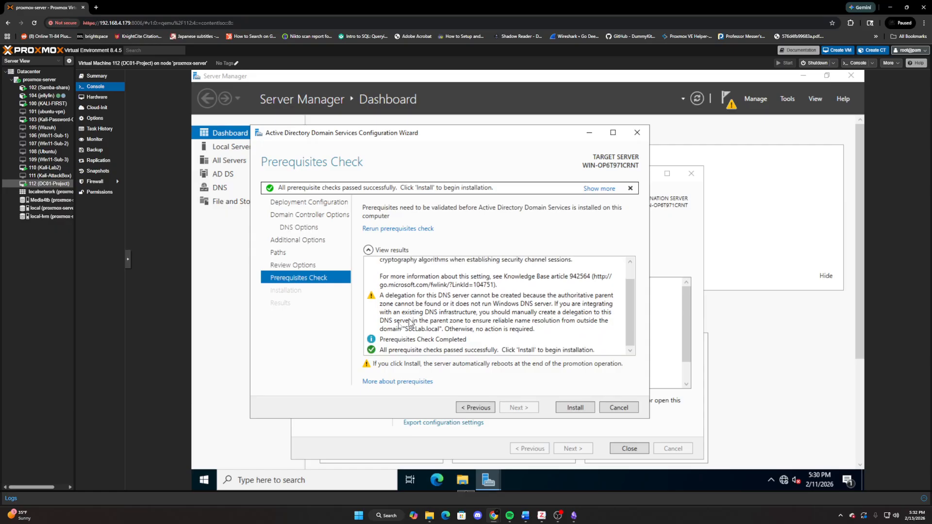
{"action": "left_click", "coordinate": [578, 407]}
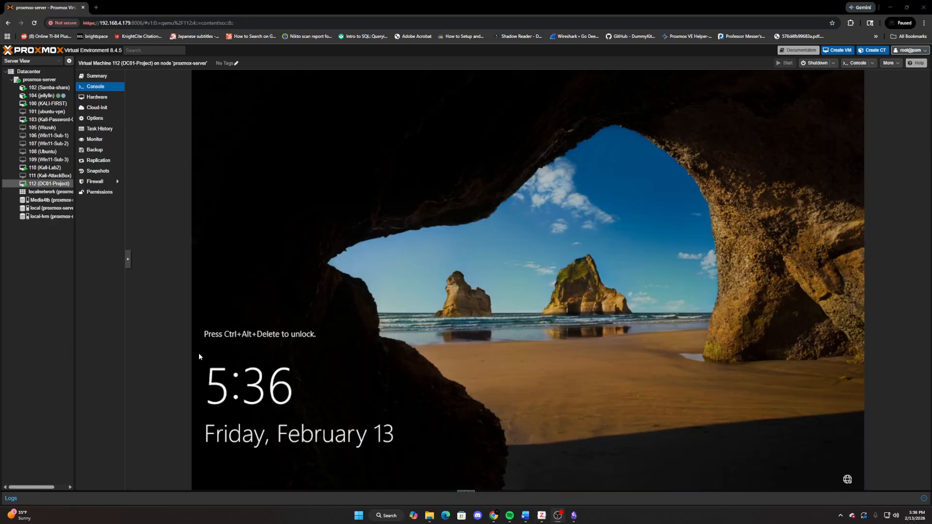
- Send Ctrl+Alt+Delete to the VM through the console's extra keys and sign in as SOCLAB\Administrator with the account password
{"action": "left_click", "coordinate": [127, 260]}
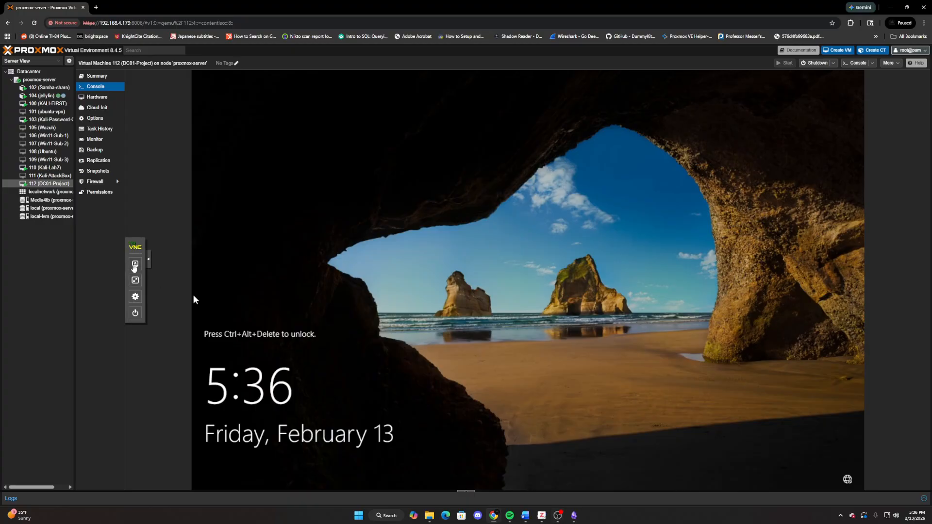
{"action": "left_click", "coordinate": [135, 263]}
{"action": "left_click", "coordinate": [164, 321]}
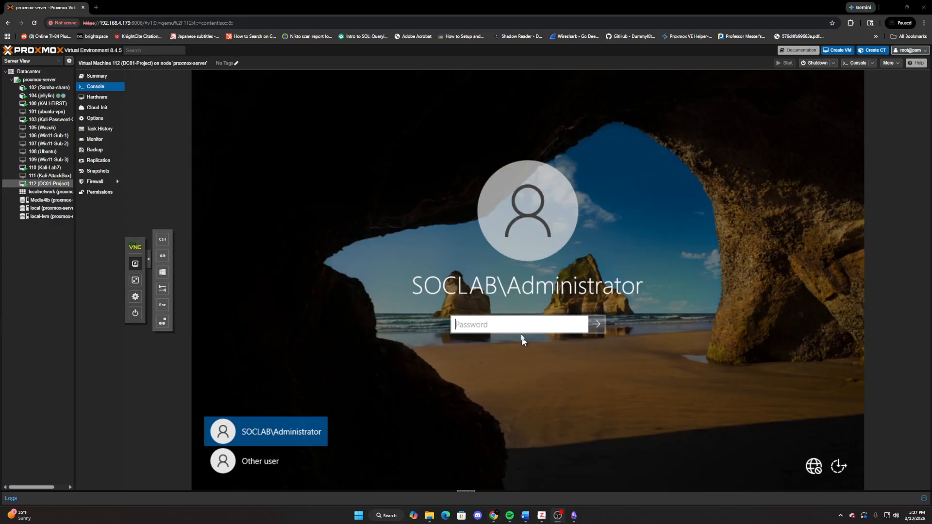
{"action": "type", "text": "•••"}
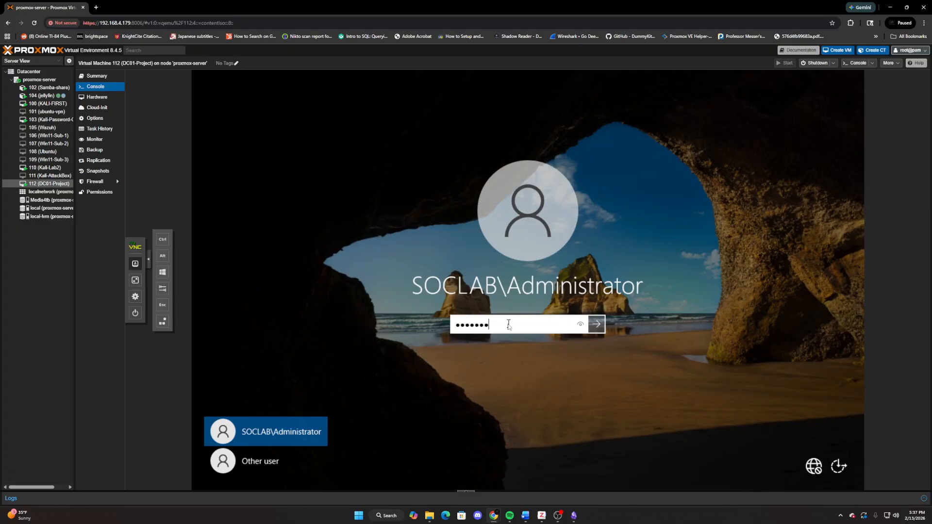
{"action": "key", "text": "Return"}
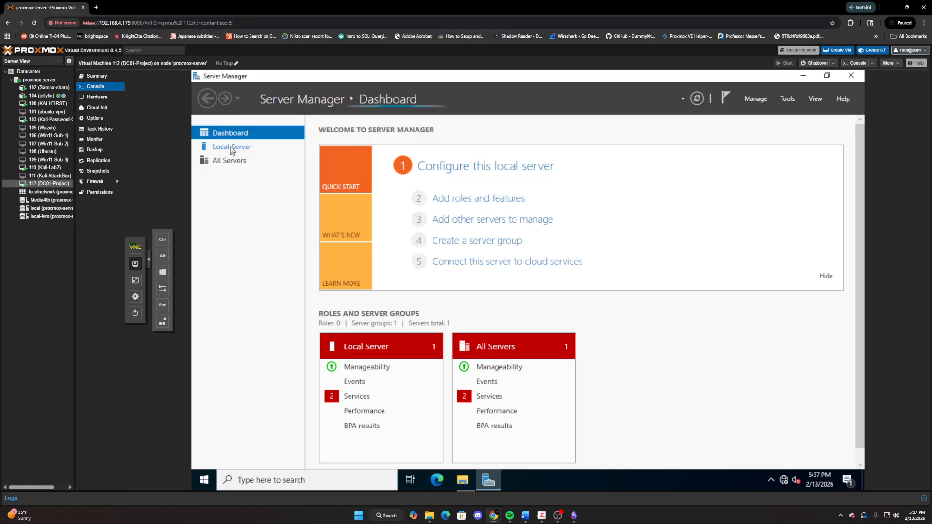
- Open Active Directory Users and Computers and view the containers of the SocLab.local domain
{"action": "left_click", "coordinate": [787, 99]}
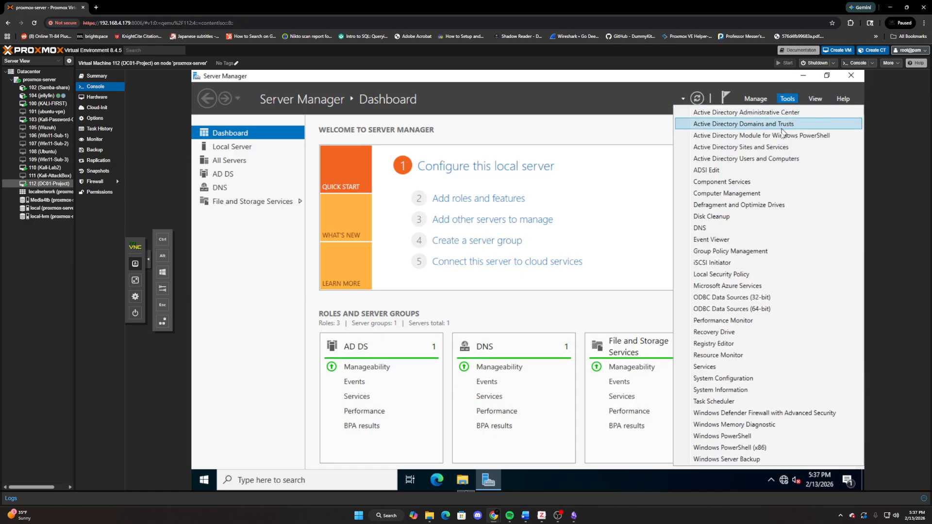
{"action": "left_click", "coordinate": [794, 160]}
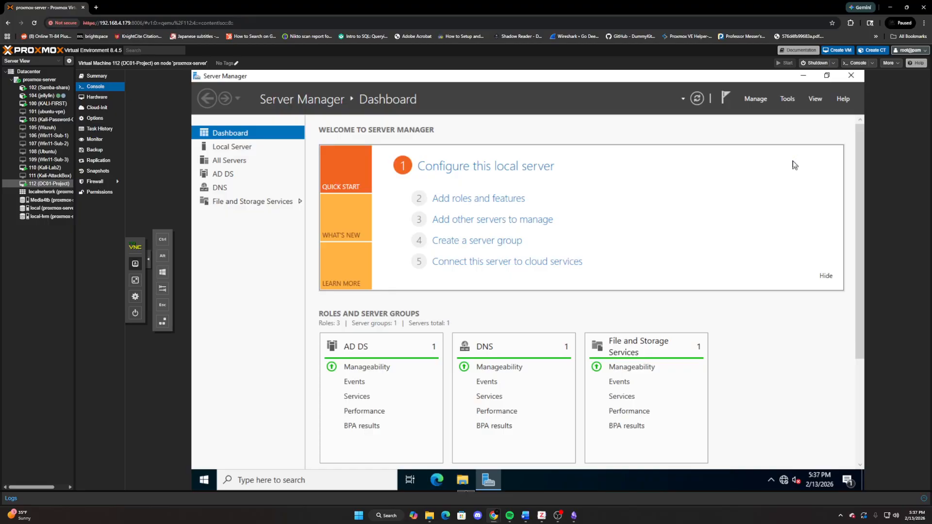
{"action": "left_click", "coordinate": [789, 100]}
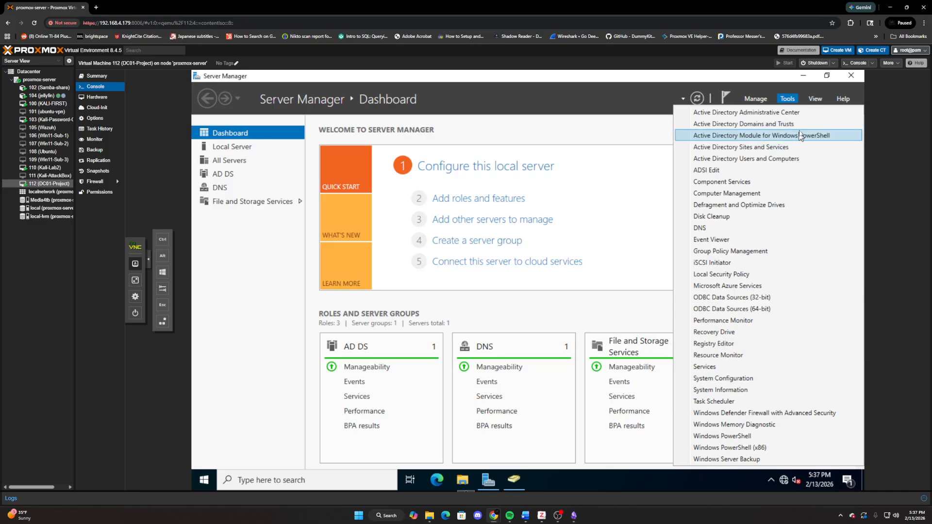
{"action": "left_click", "coordinate": [787, 162]}
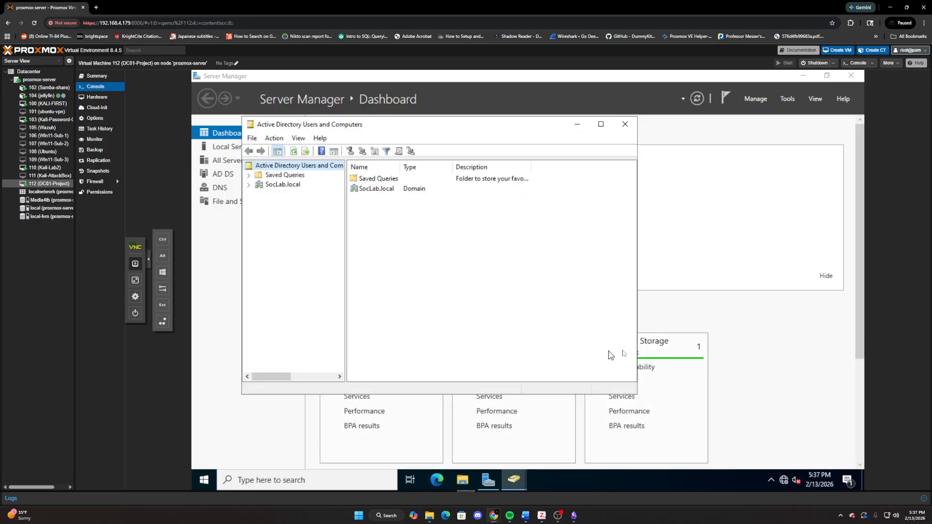
{"action": "double_click", "coordinate": [382, 189]}
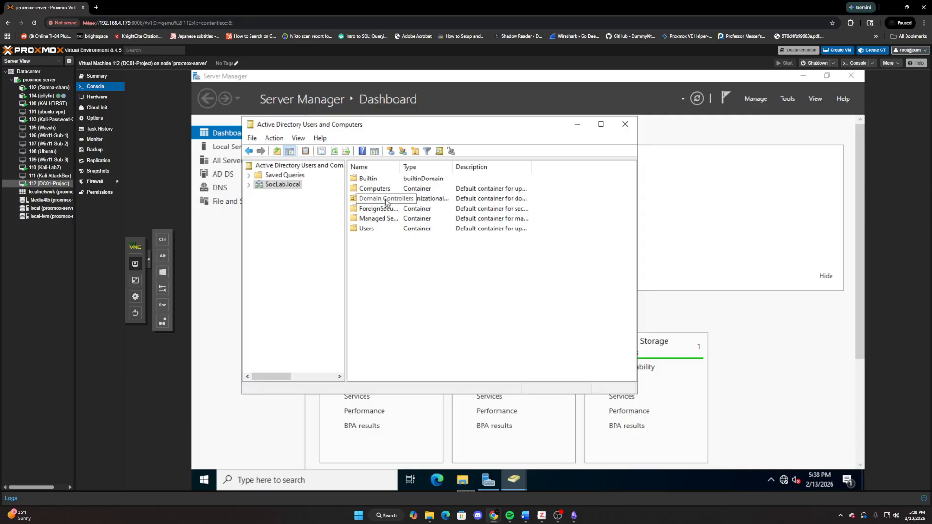
{"action": "left_click", "coordinate": [386, 203]}
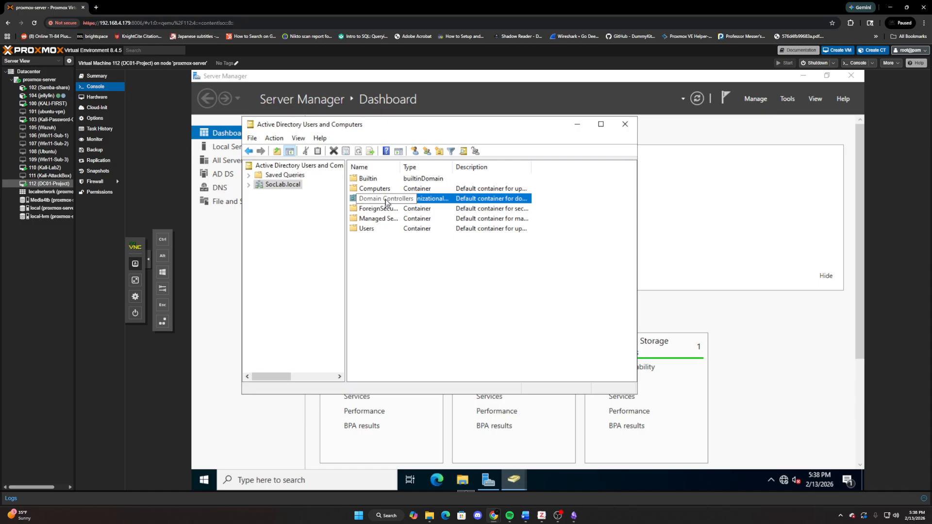
{"action": "left_click", "coordinate": [417, 275]}
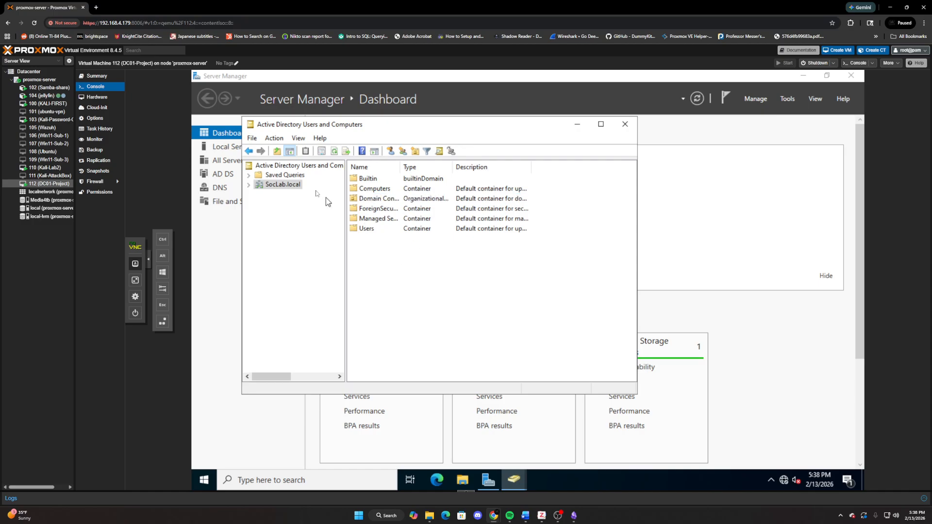
- Expand SocLab.local in the console tree, look through its Users container, and close Active Directory Users and Computers
{"action": "left_click", "coordinate": [250, 185]}
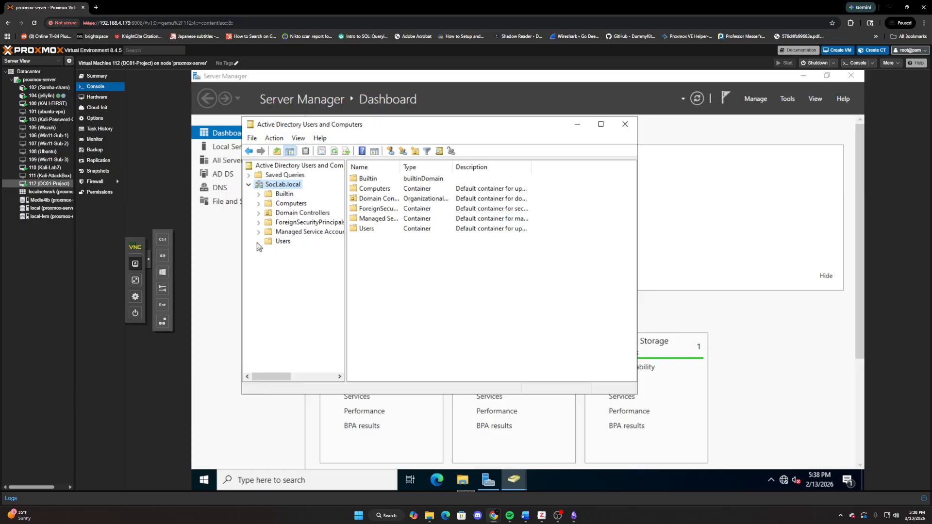
{"action": "left_click", "coordinate": [283, 242]}
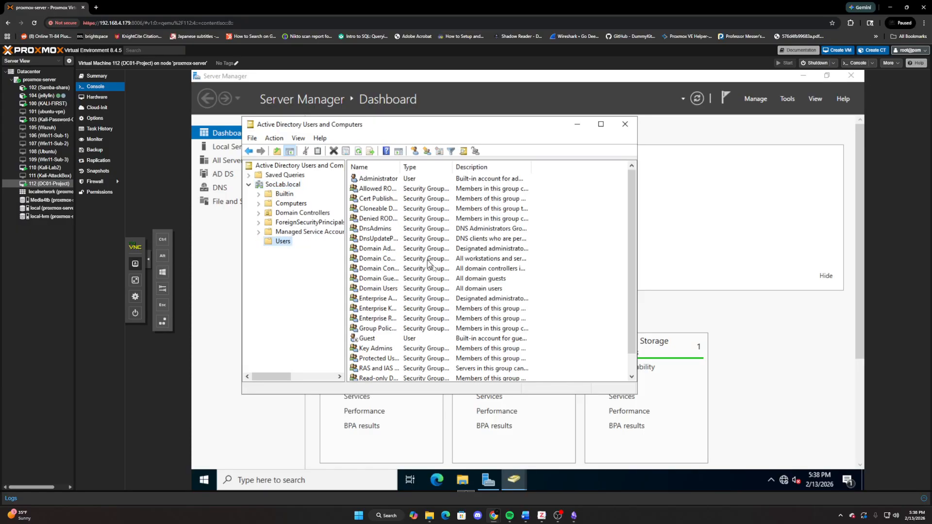
{"action": "scroll", "coordinate": [432, 277], "scroll_direction": "down", "scroll_amount": 1}
{"action": "scroll", "coordinate": [432, 279], "scroll_direction": "up", "scroll_amount": 1}
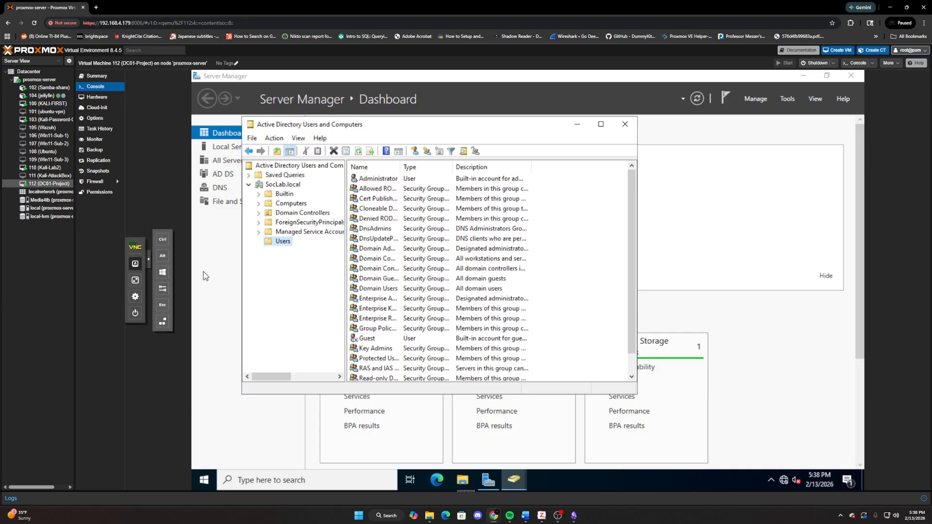
{"action": "left_click", "coordinate": [625, 126]}
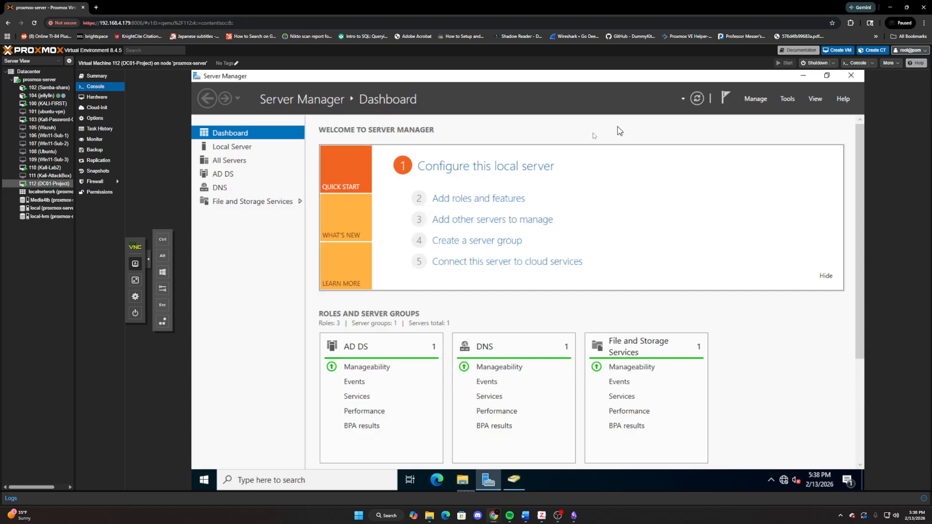